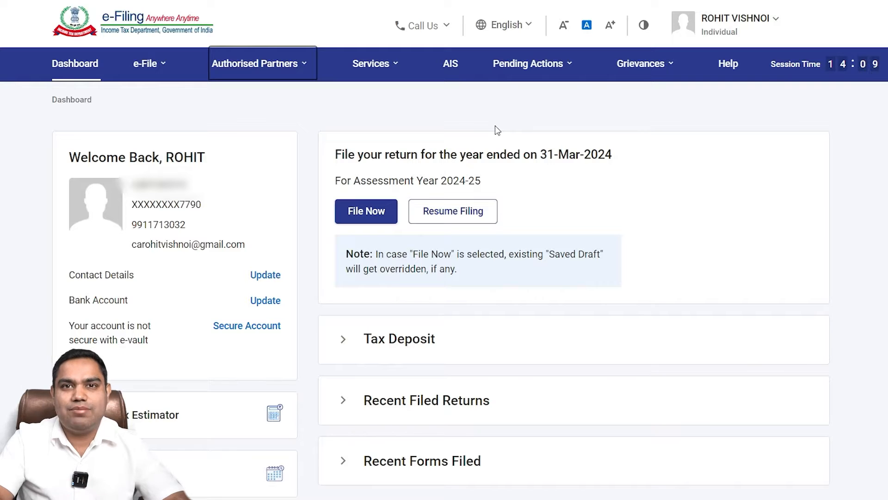
# - Begin filing an income tax return for assessment year 2024-25 (Current A.Y.) in online mode
pyautogui.click(133, 63)
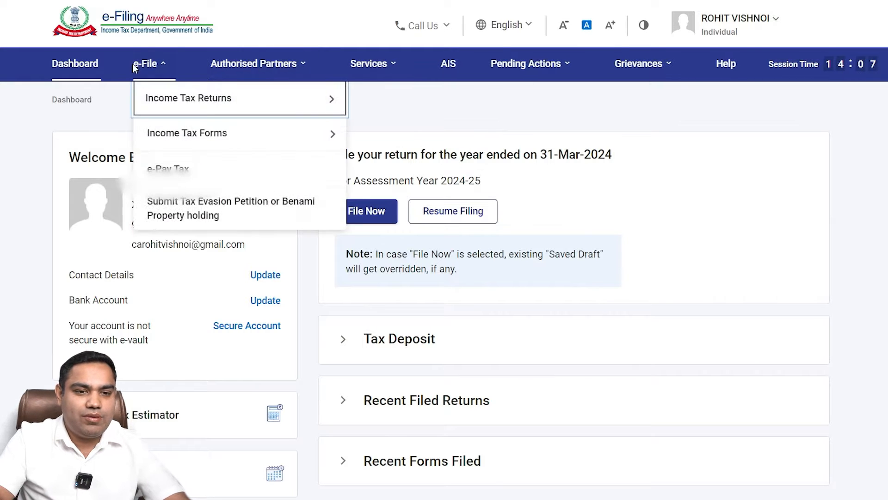
pyautogui.click(157, 95)
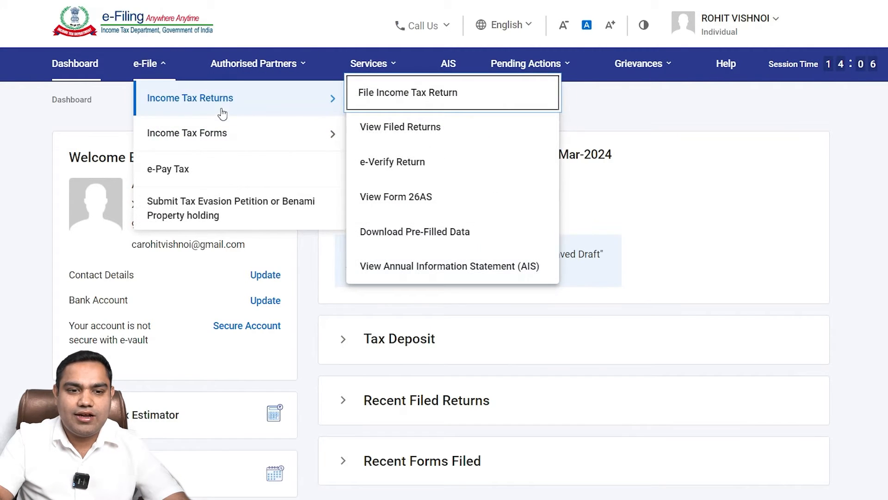
pyautogui.click(432, 96)
pyautogui.click(189, 229)
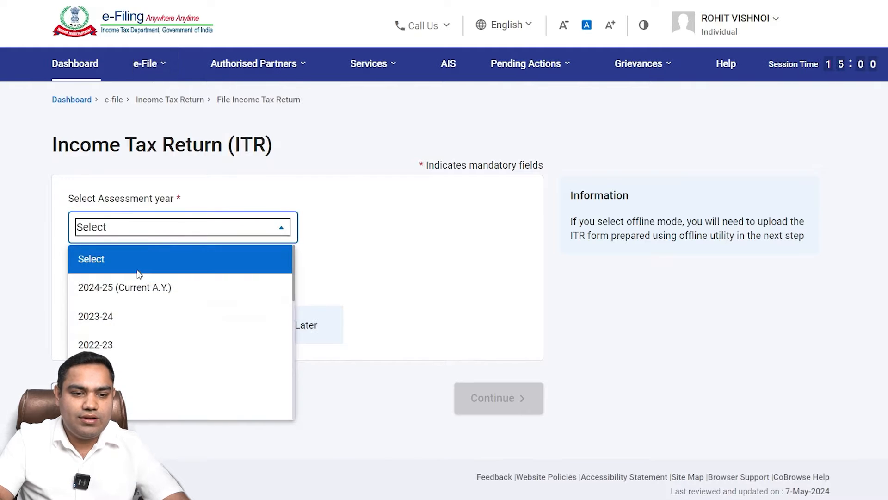
pyautogui.click(111, 287)
pyautogui.click(73, 281)
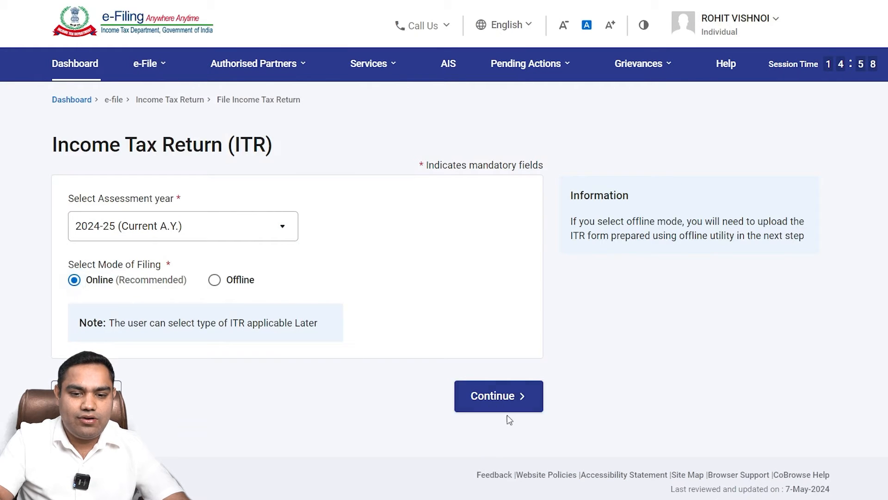
pyautogui.click(489, 402)
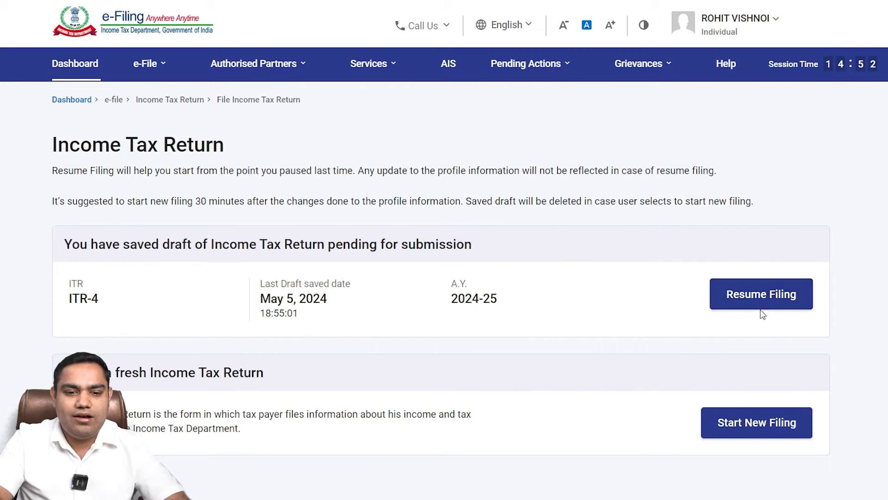
# - Start a new filing instead of resuming the saved draft and proceed with form ITR-4
pyautogui.click(757, 429)
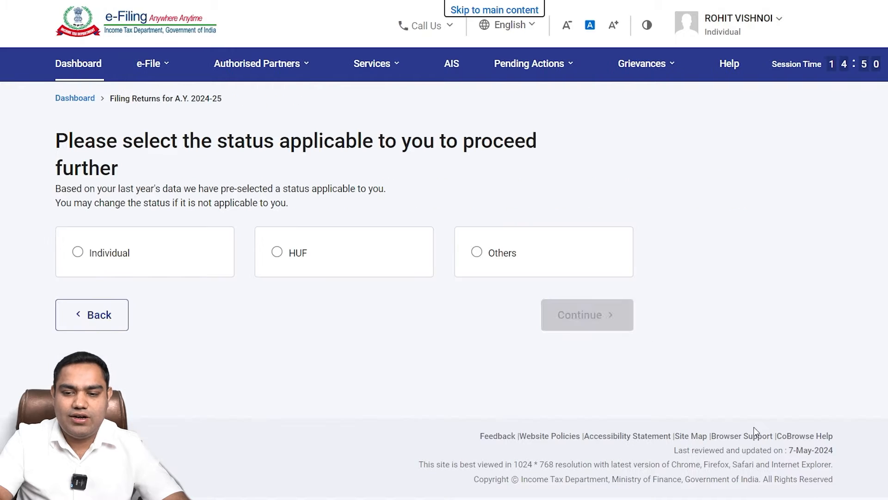
pyautogui.click(561, 329)
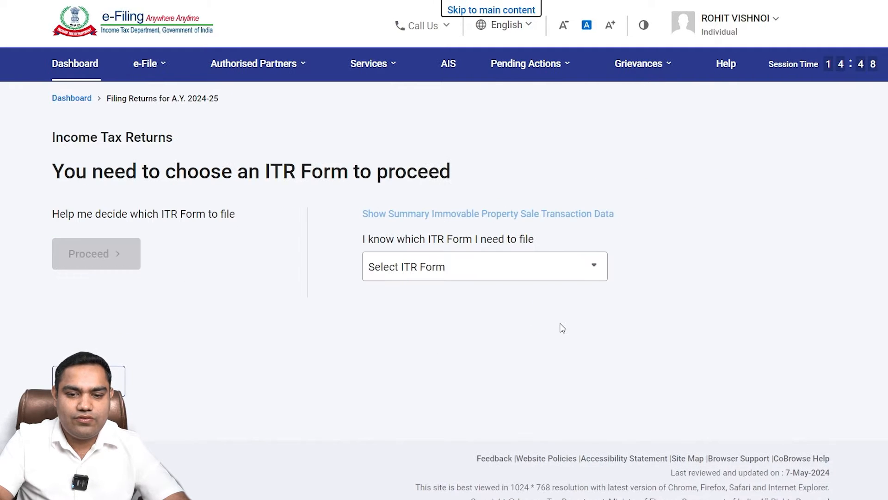
pyautogui.click(432, 271)
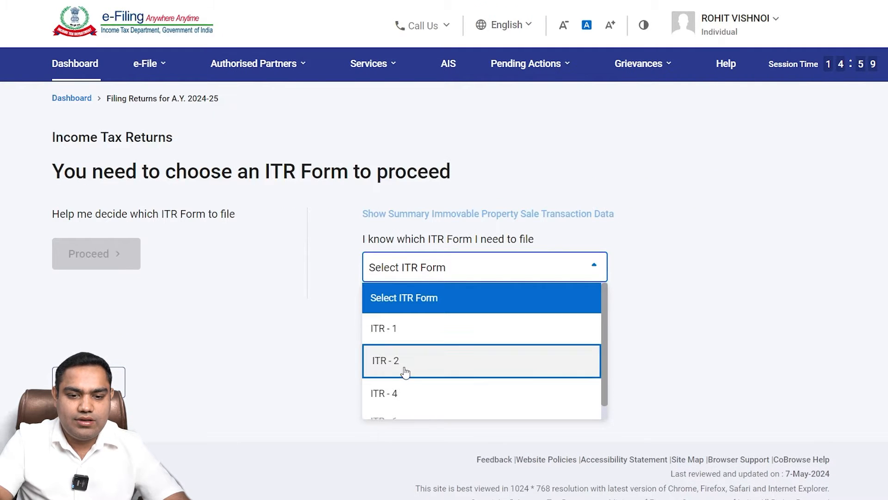
pyautogui.click(403, 391)
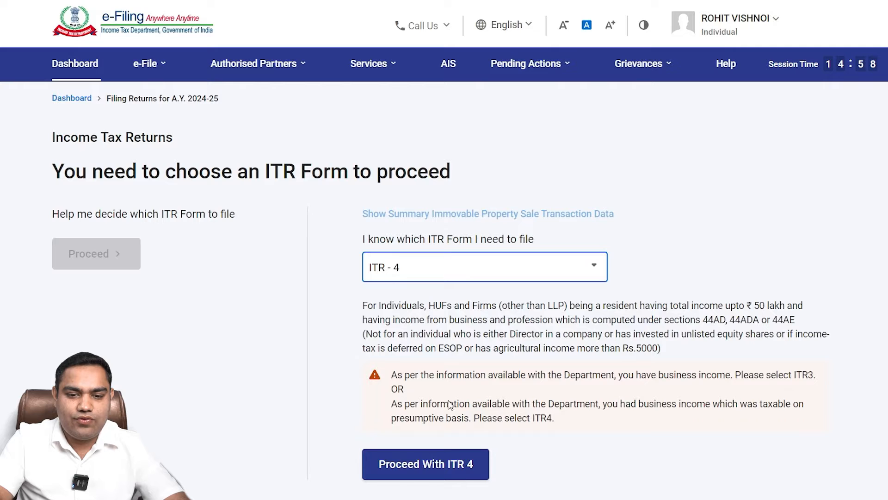
pyautogui.click(437, 466)
# - Give taxable income above the basic exemption limit as the filing reason and continue to the pre-filled return, acknowledging the pre-fill notice
pyautogui.click(181, 378)
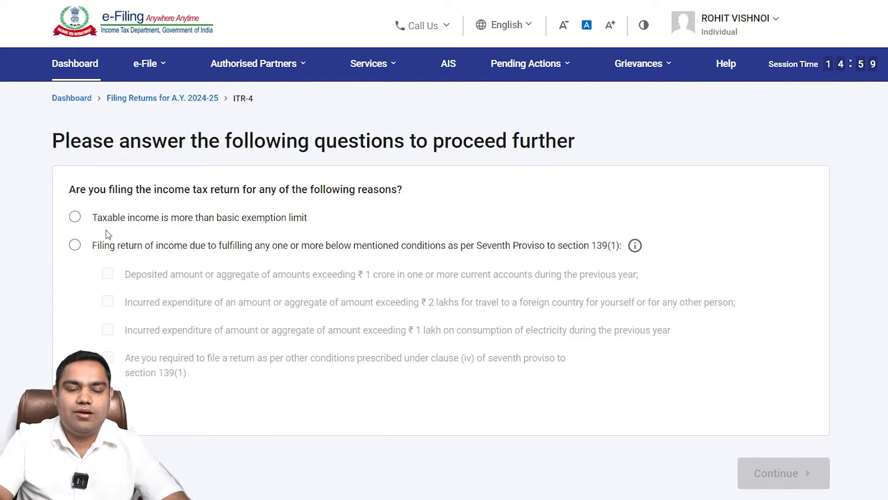
pyautogui.click(77, 222)
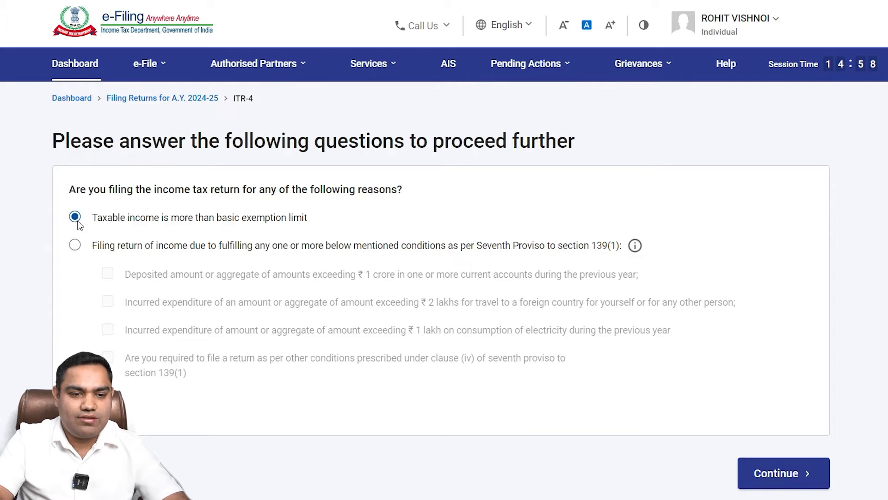
pyautogui.click(815, 474)
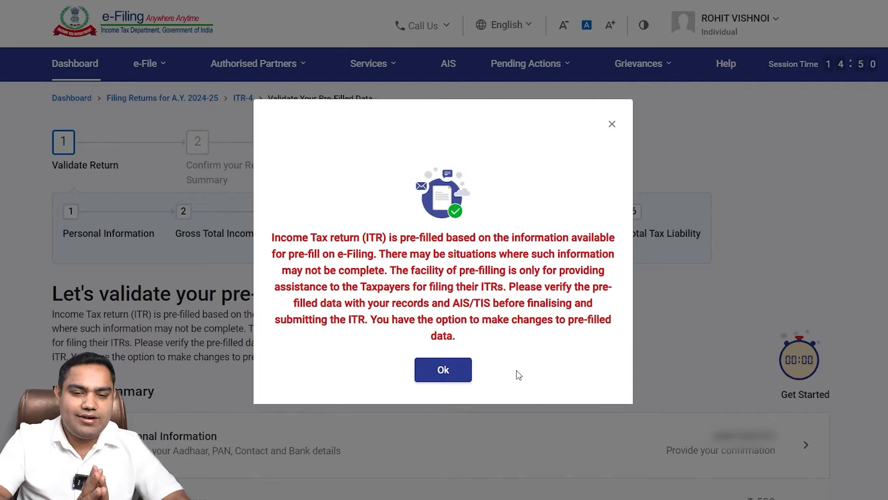
pyautogui.click(468, 373)
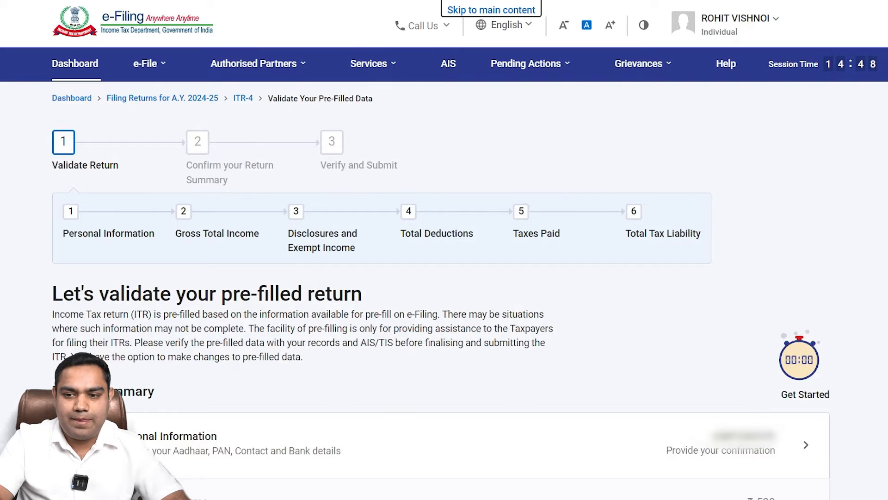
# - Open the Personal Information section from the return summary
pyautogui.scroll(-6, 444, 277)
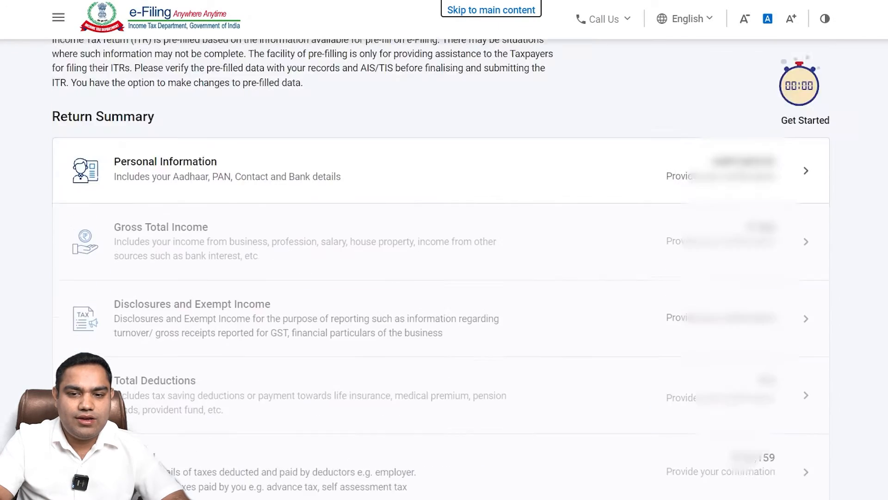
pyautogui.scroll(2, 444, 277)
pyautogui.click(804, 259)
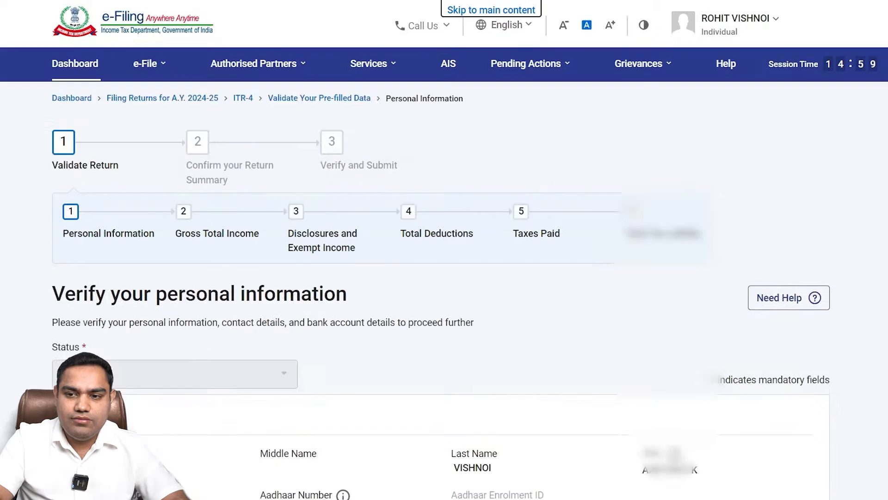
# - Clear the Mobile No. 2 number from the contact details and save them
pyautogui.scroll(-8, 444, 278)
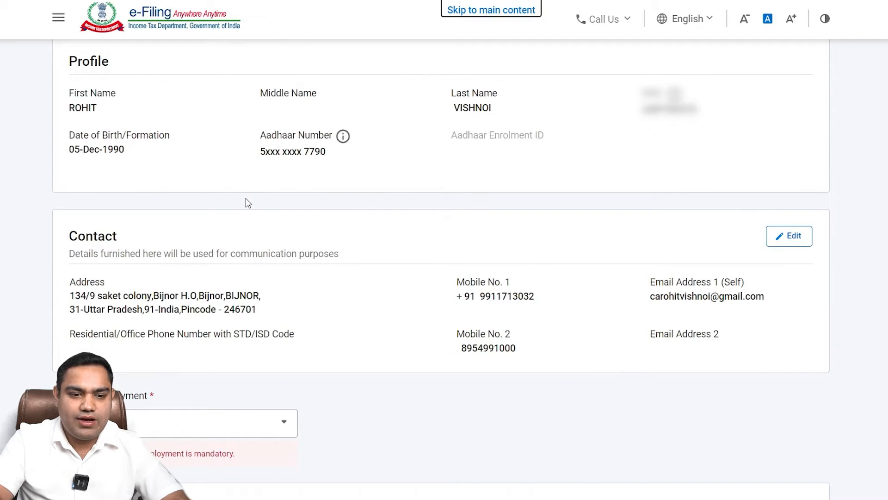
pyautogui.click(789, 245)
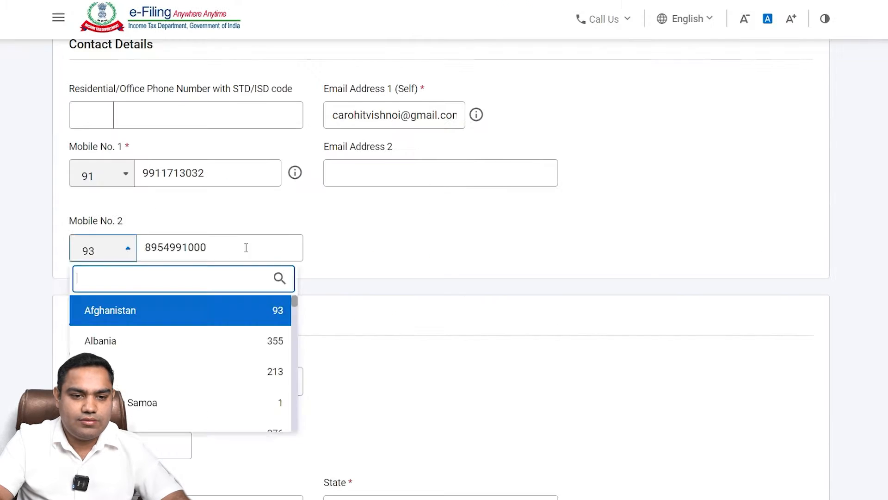
pyautogui.moveTo(246, 247); pyautogui.dragTo(55, 241)
pyautogui.press('BackSpace')
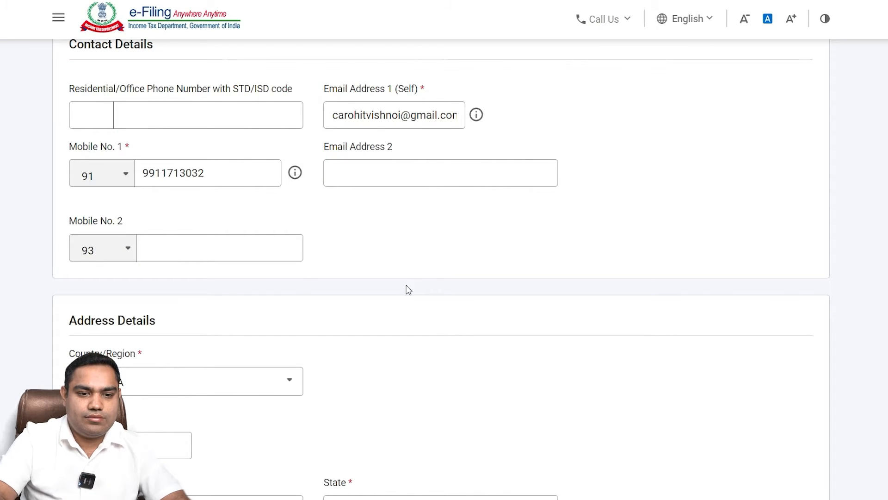
pyautogui.scroll(-5, 444, 250)
pyautogui.click(796, 384)
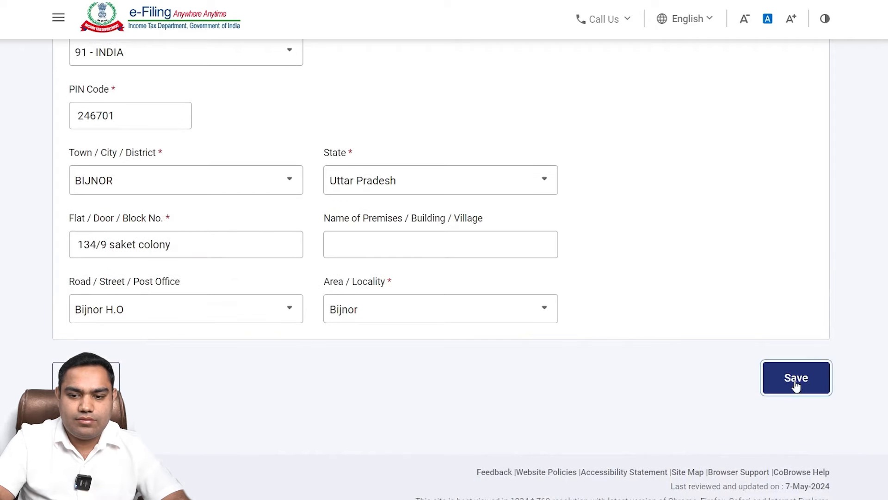
# - Set the nature of employment to "Not Applicable (eg. Family pension etc)" and acknowledge the salary schedule notice
pyautogui.scroll(-14, 444, 250)
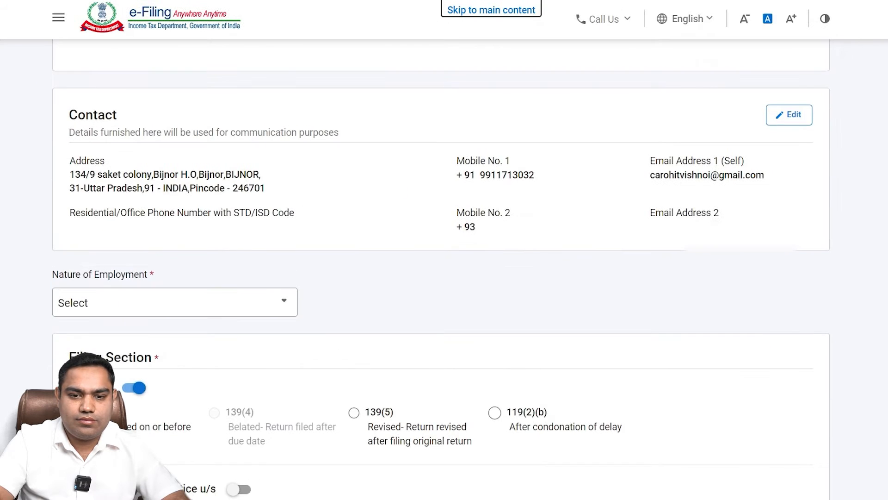
pyautogui.scroll(4, 445, 250)
pyautogui.click(244, 147)
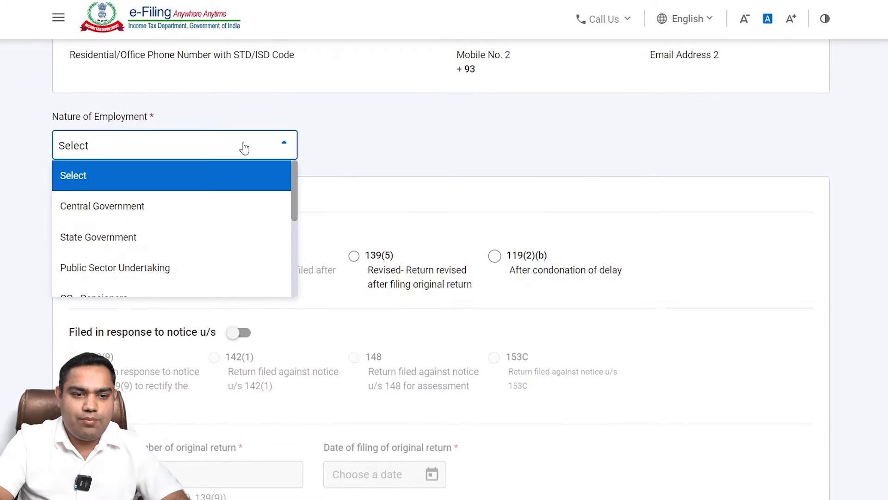
pyautogui.press('Down')
pyautogui.press('Down')
pyautogui.press('Down')
pyautogui.press('Down')
pyautogui.press('Down')
pyautogui.press('Down')
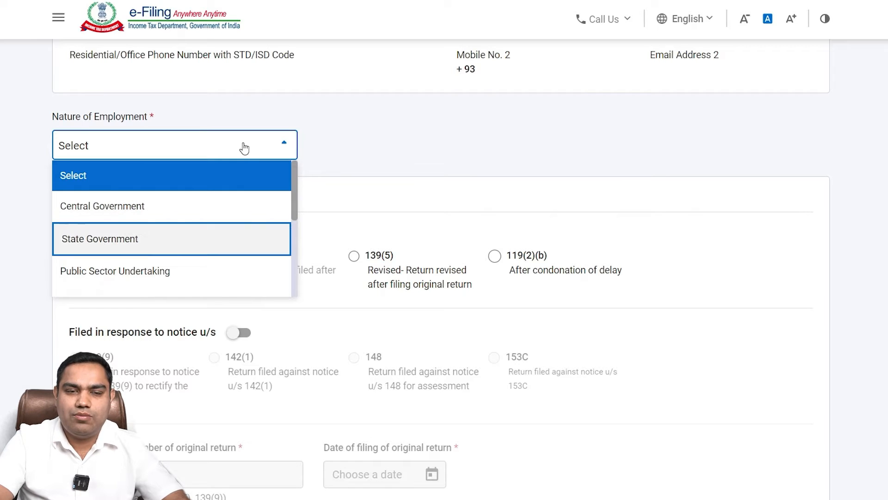
pyautogui.press('Down')
pyautogui.press('Down')
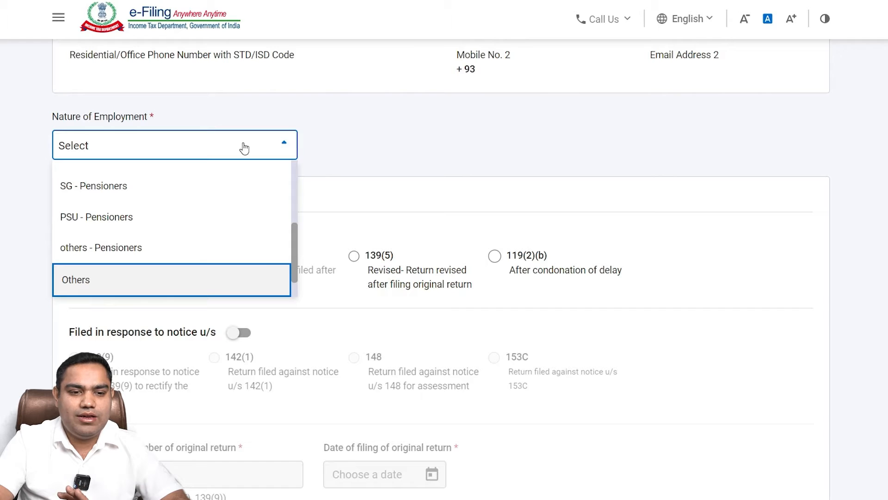
pyautogui.press('Down')
pyautogui.press('Return')
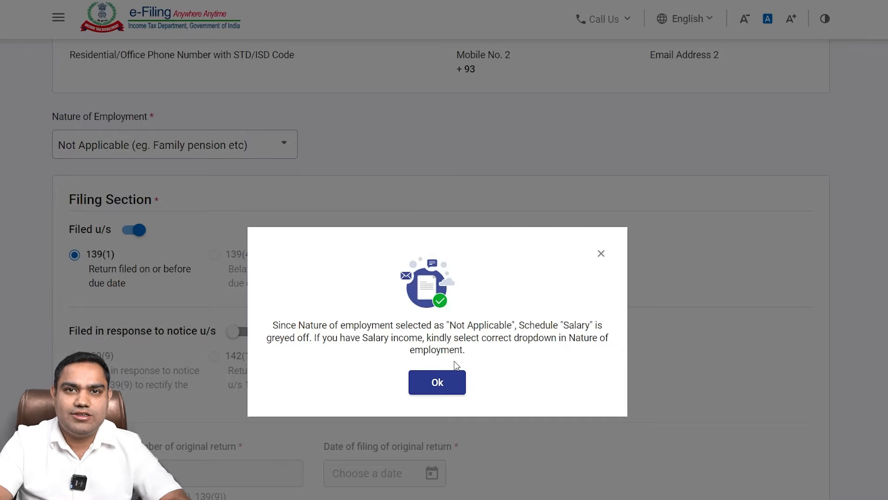
pyautogui.click(438, 389)
# - Answer No to whether the return is being filed by a representative assessee
pyautogui.scroll(-8, 439, 389)
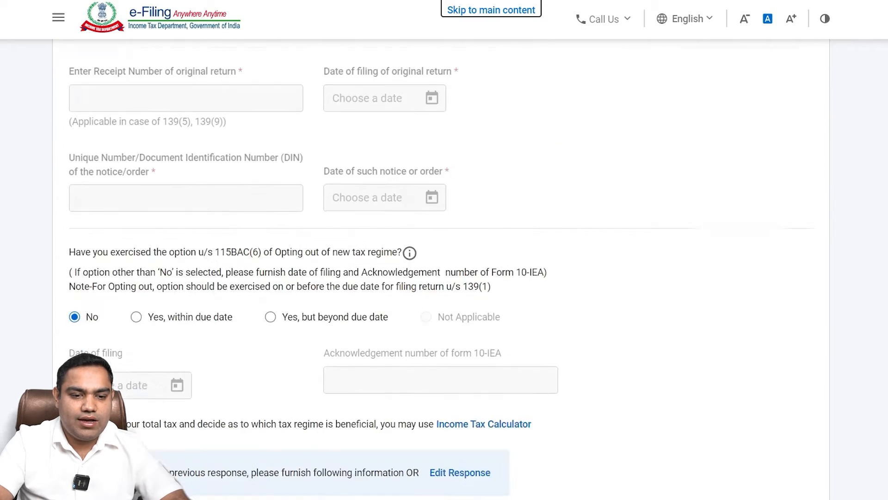
pyautogui.scroll(-6, 440, 268)
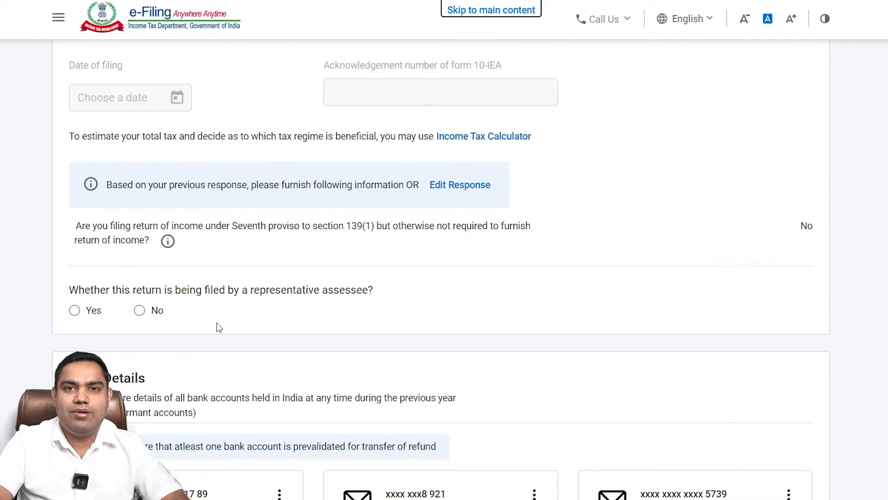
pyautogui.click(140, 310)
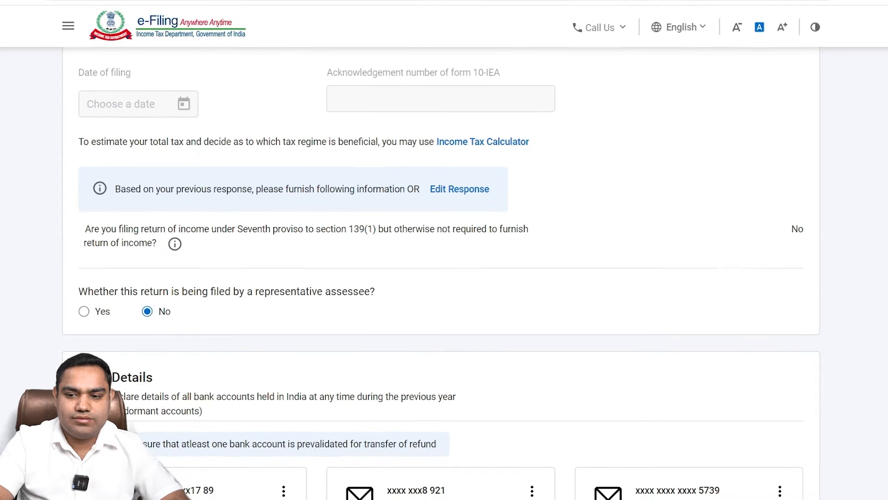
# - Try "Yes, within due date" for opting out of the new tax regime u/s 115BAC(6) and return the answer to No
pyautogui.scroll(5, 440, 355)
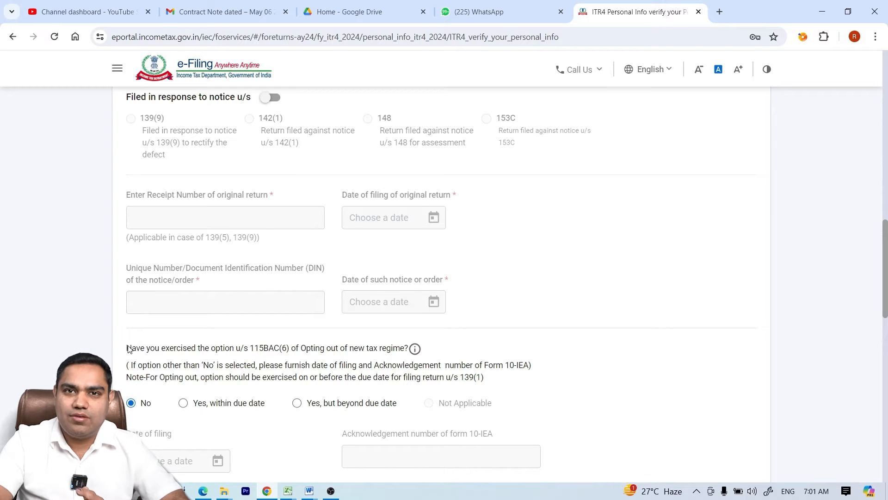
pyautogui.click(186, 409)
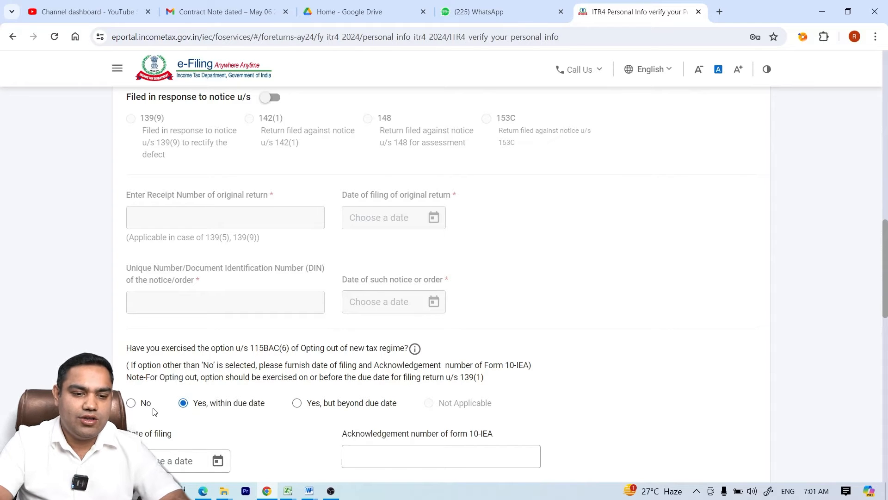
pyautogui.click(132, 403)
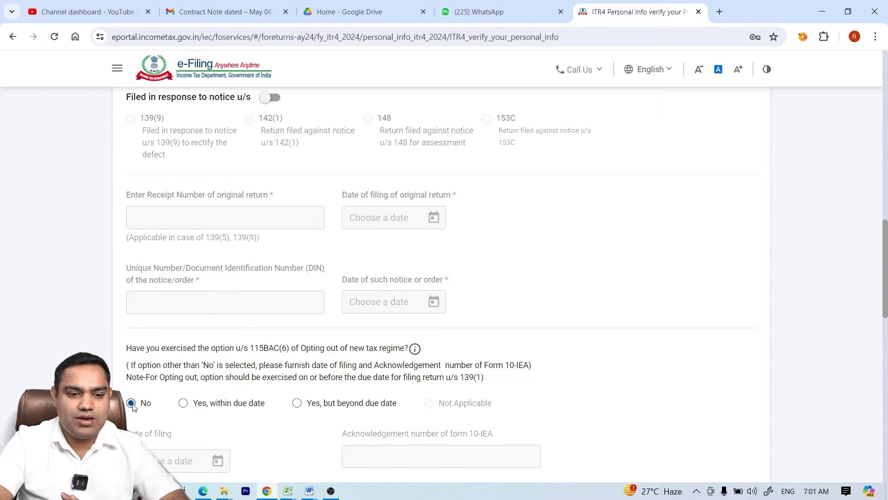
# - Confirm the personal information with its bank details and open the Gross Total Income section of the return summary
pyautogui.moveTo(886, 287); pyautogui.dragTo(886, 432)
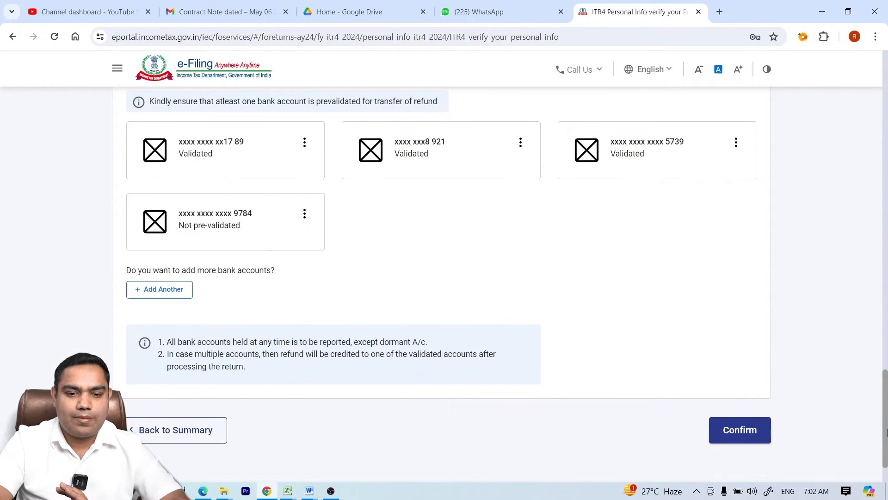
pyautogui.click(744, 429)
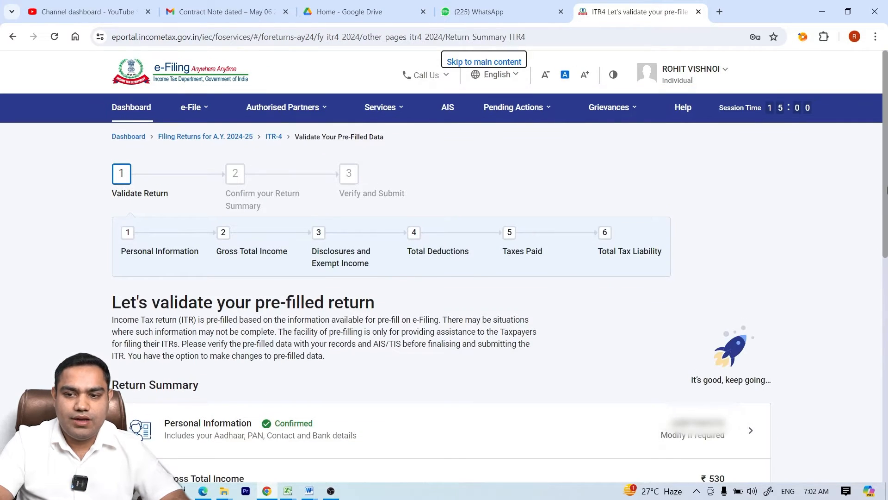
pyautogui.scroll(-3, 886, 190)
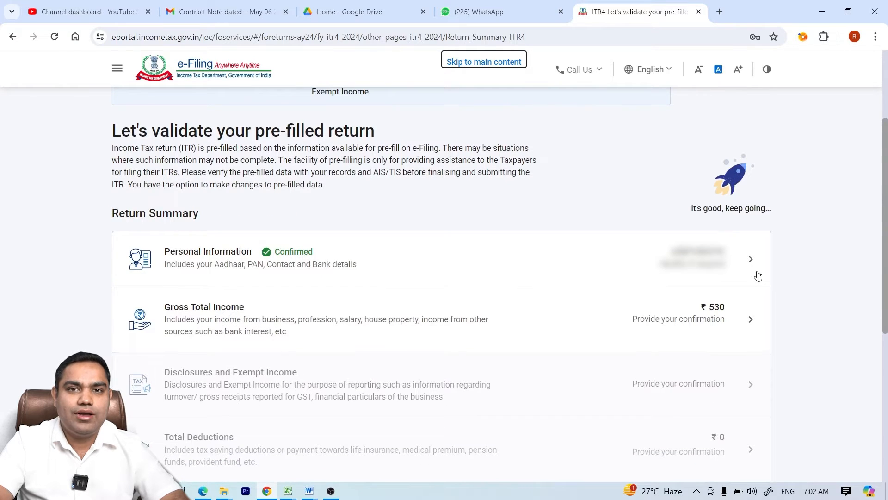
pyautogui.click(728, 316)
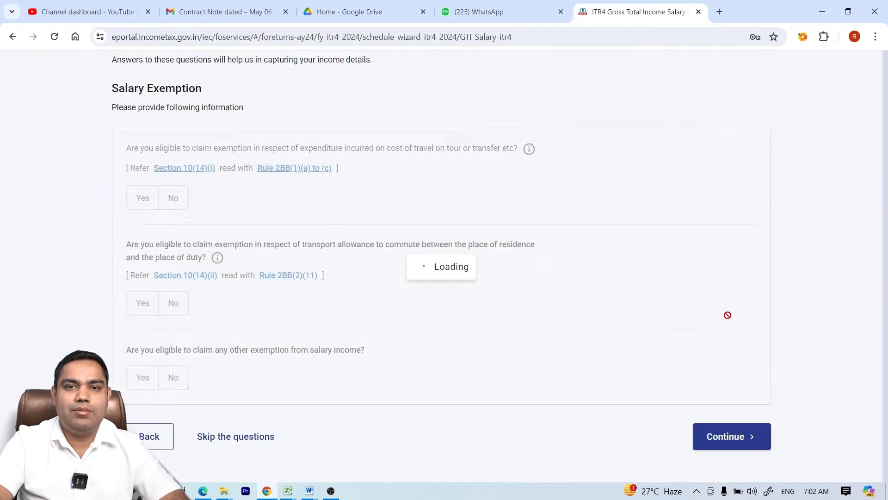
pyautogui.scroll(-5, 886, 200)
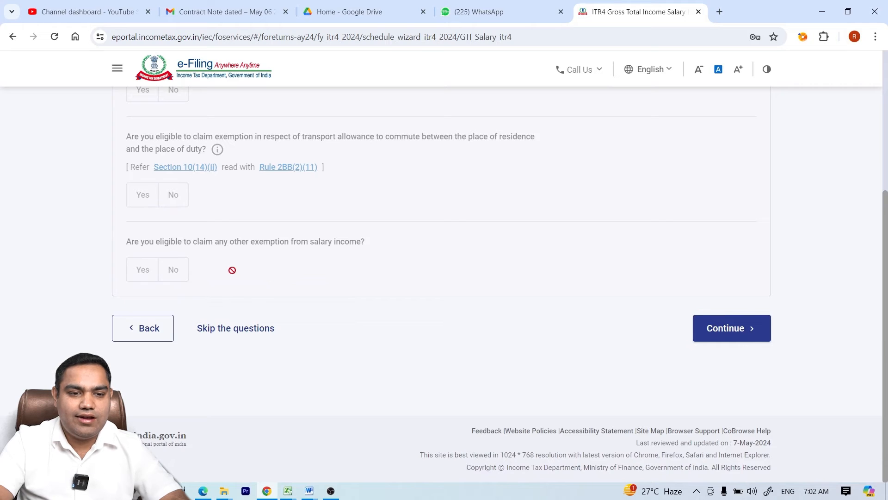
# - Skip the salary exemption questions and acknowledge the notice that the salary schedule is greyed off
pyautogui.click(252, 329)
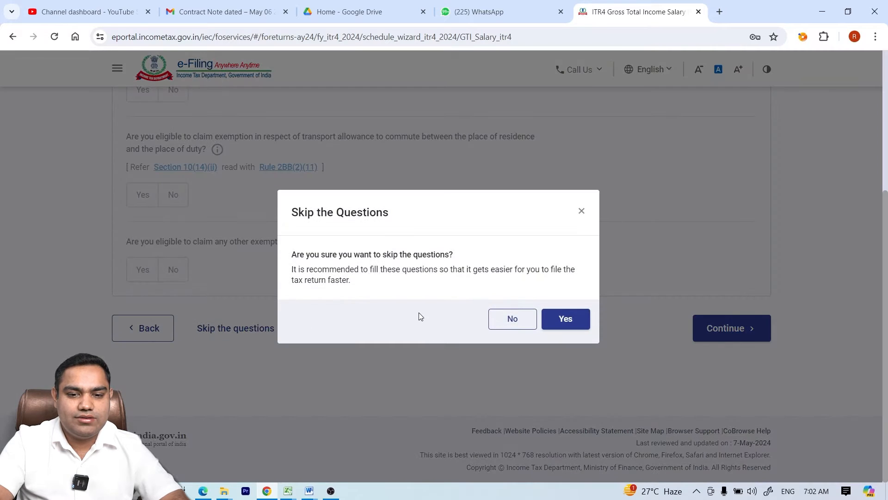
pyautogui.click(562, 328)
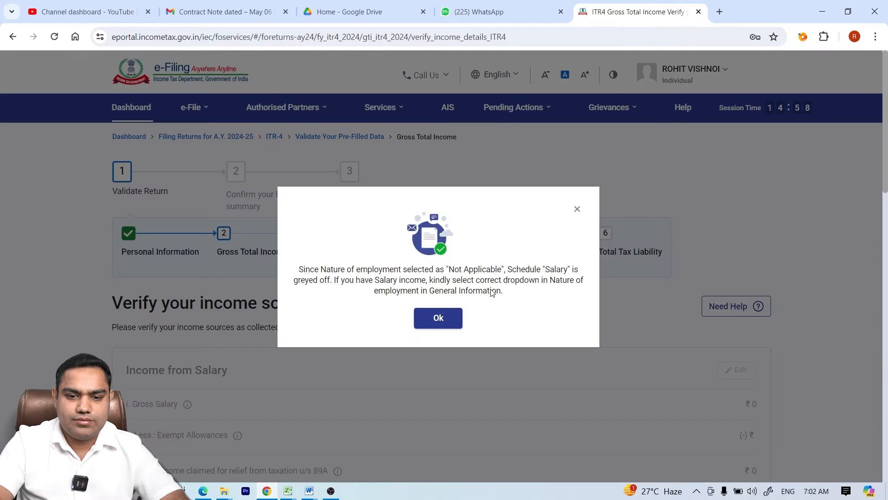
pyautogui.click(439, 318)
# - Start adding details under Income from Business or Profession and choose Profession for presumptive income under Section 44ADA
pyautogui.scroll(-3, 886, 219)
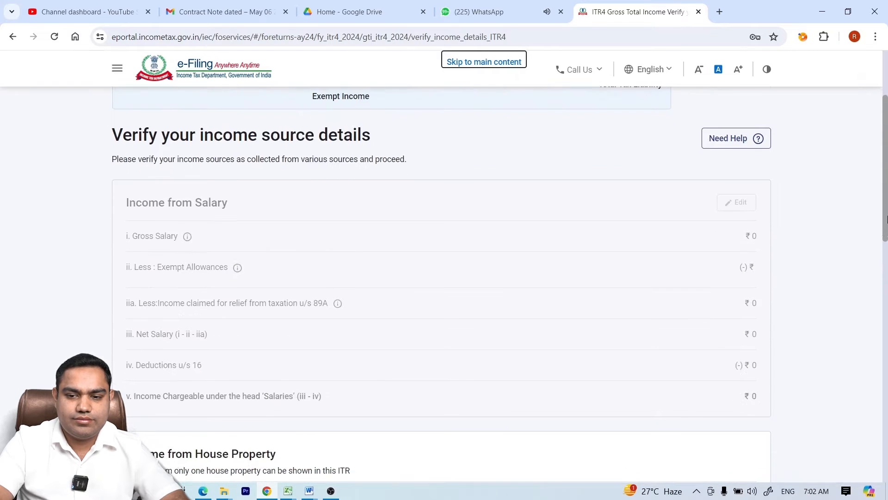
pyautogui.moveTo(886, 219); pyautogui.dragTo(885, 301)
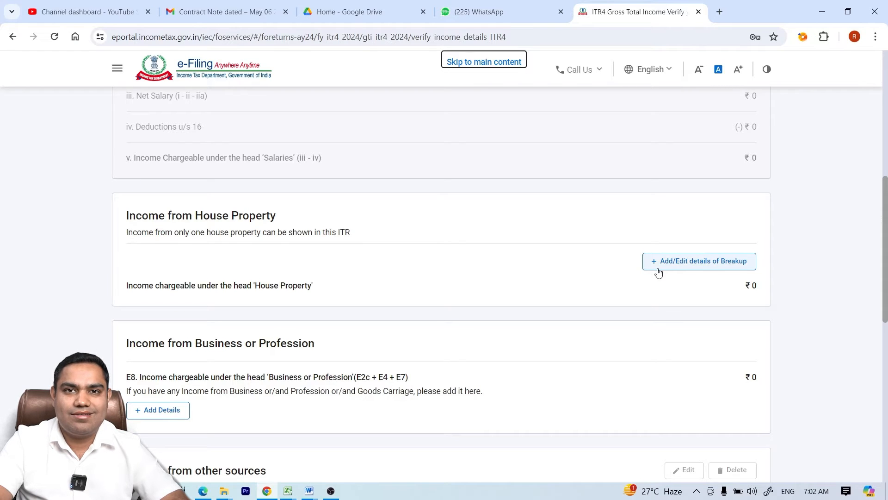
pyautogui.moveTo(886, 251); pyautogui.dragTo(887, 287)
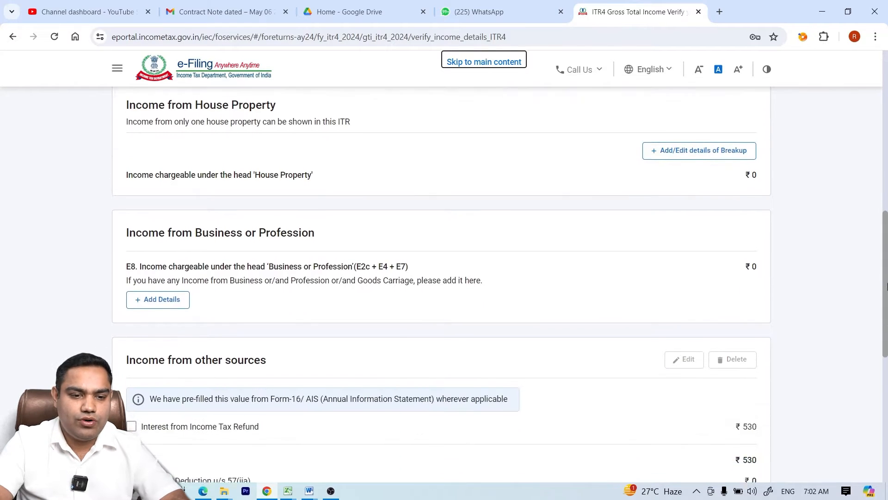
pyautogui.click(182, 293)
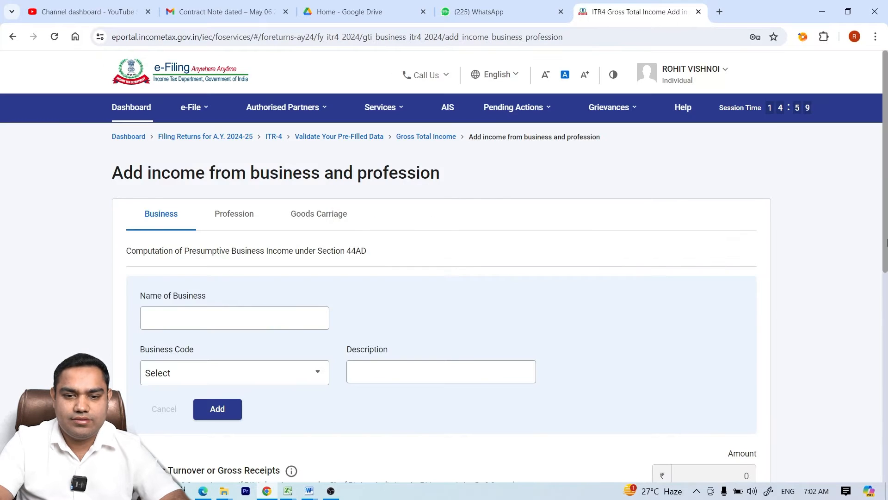
pyautogui.scroll(-1, 887, 241)
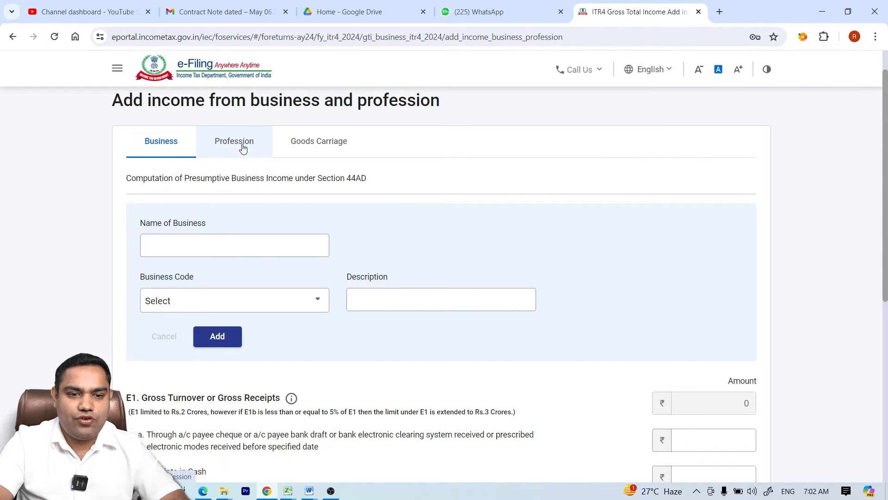
pyautogui.click(224, 149)
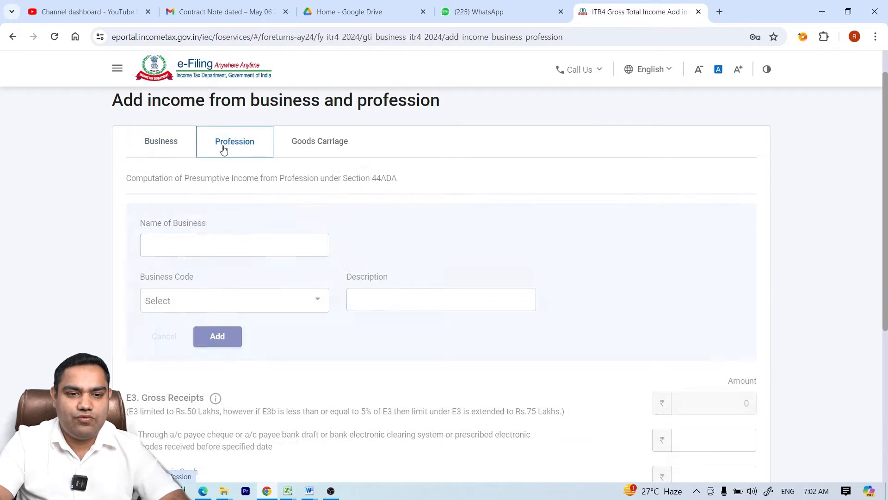
# - Set the business code of the profession to 16001-Legal profession
pyautogui.click(204, 305)
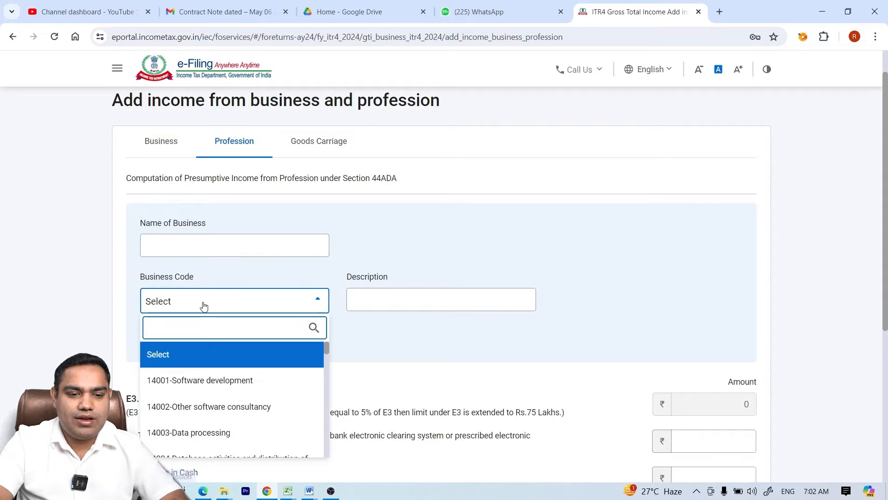
pyautogui.press('Down')
pyautogui.press('Down')
pyautogui.press('Down')
pyautogui.press('Down')
pyautogui.press('Down')
pyautogui.press('Down')
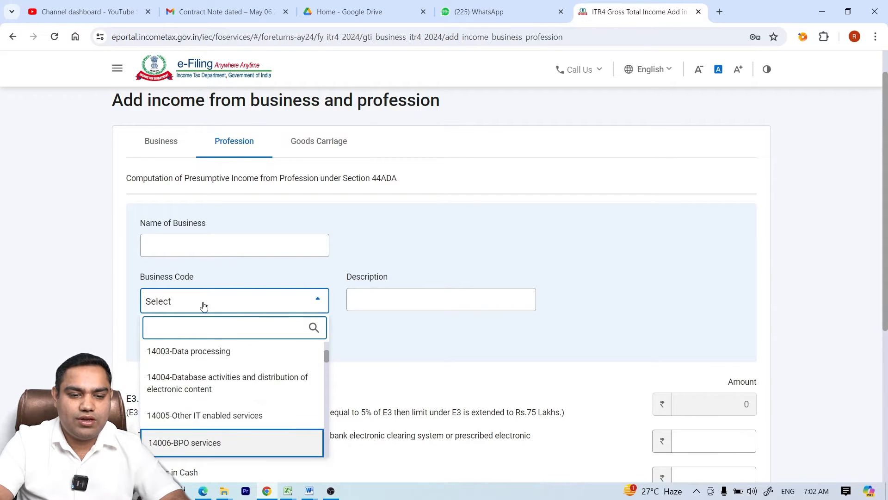
pyautogui.press('Down')
pyautogui.press('Down')
pyautogui.press('Down')
pyautogui.press('Up')
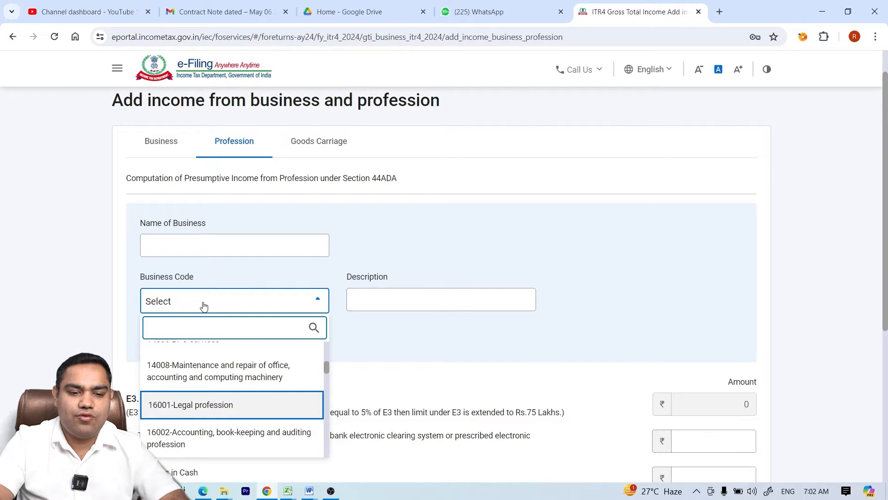
pyautogui.press('Down')
pyautogui.press('Down')
pyautogui.press('Down')
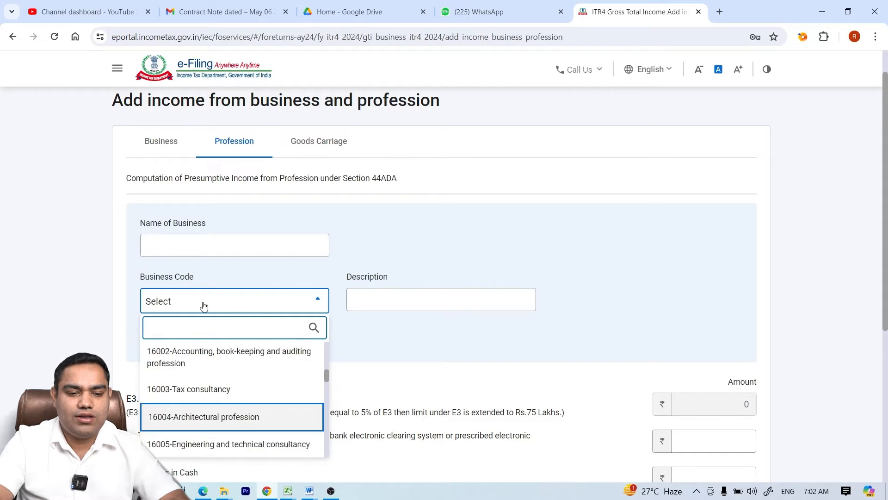
pyautogui.press('Up')
pyautogui.press('Up')
pyautogui.press('Up')
pyautogui.press('Return')
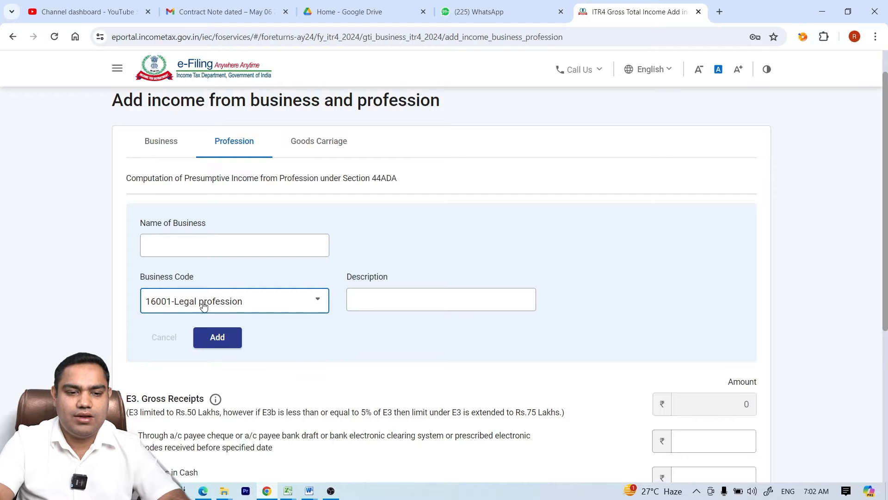
# - Enter "LEAGL WORK" as the profession's description and "ABC & CO" as the name of business
pyautogui.click(397, 296)
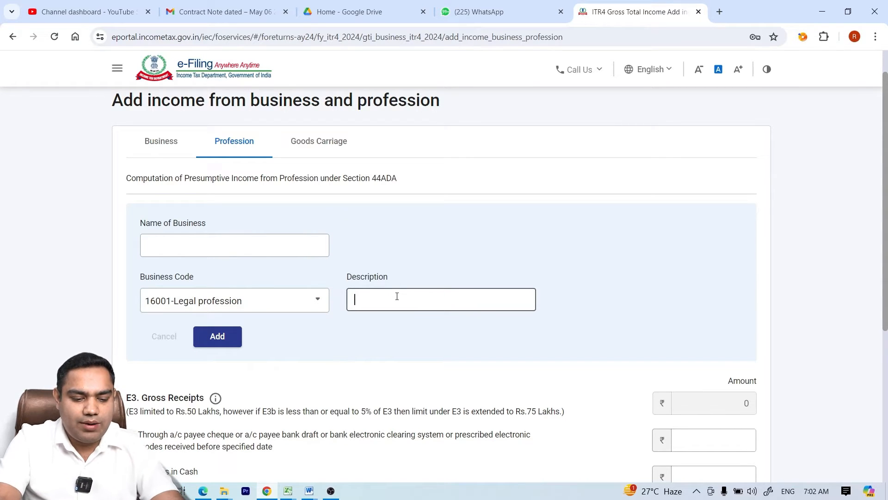
pyautogui.write('LEAGL WORK')
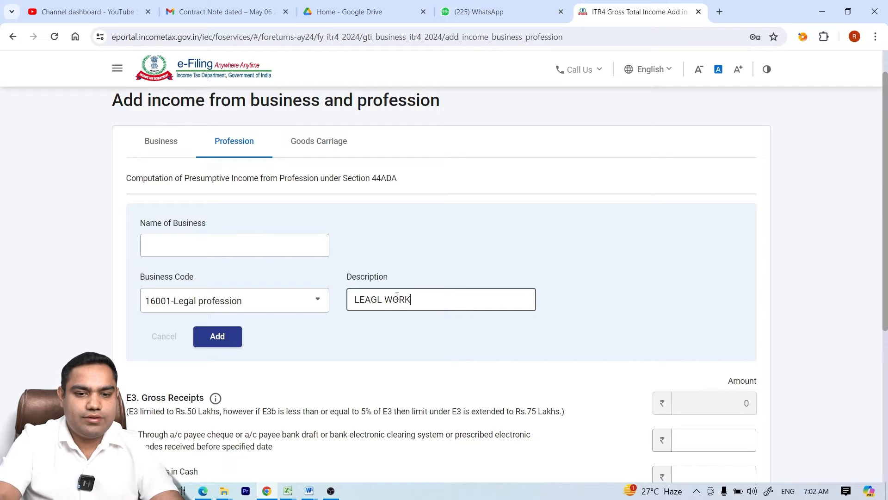
pyautogui.click(228, 244)
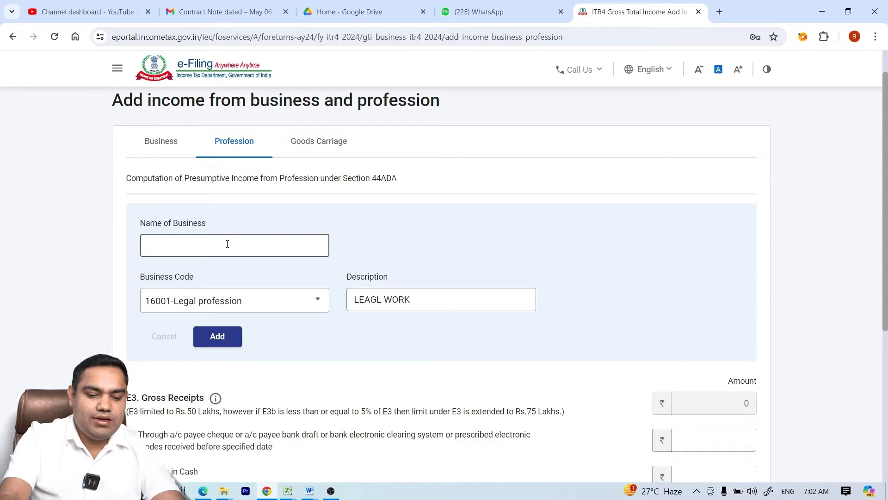
pyautogui.write('ABC & C')
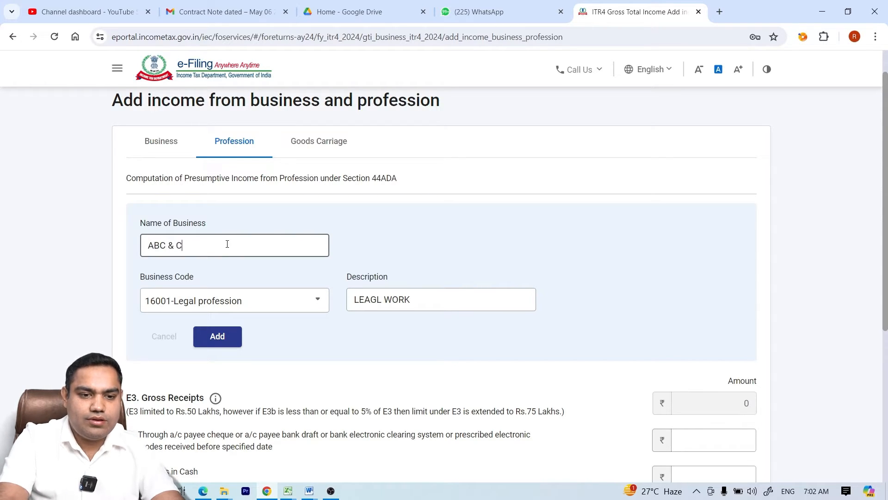
pyautogui.write('O')
pyautogui.click(668, 336)
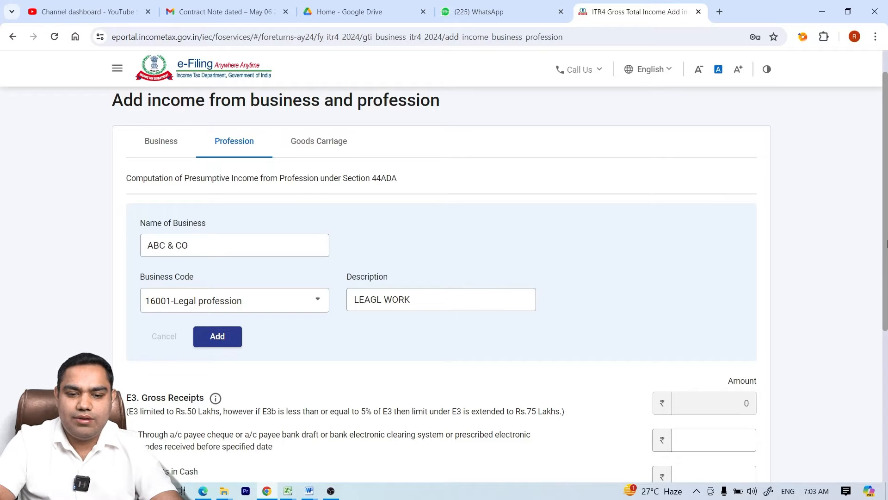
# - Enter E3 gross receipts of 12,00,000 through bank or electronic modes and 3,00,000 in cash
pyautogui.moveTo(887, 240); pyautogui.dragTo(887, 326)
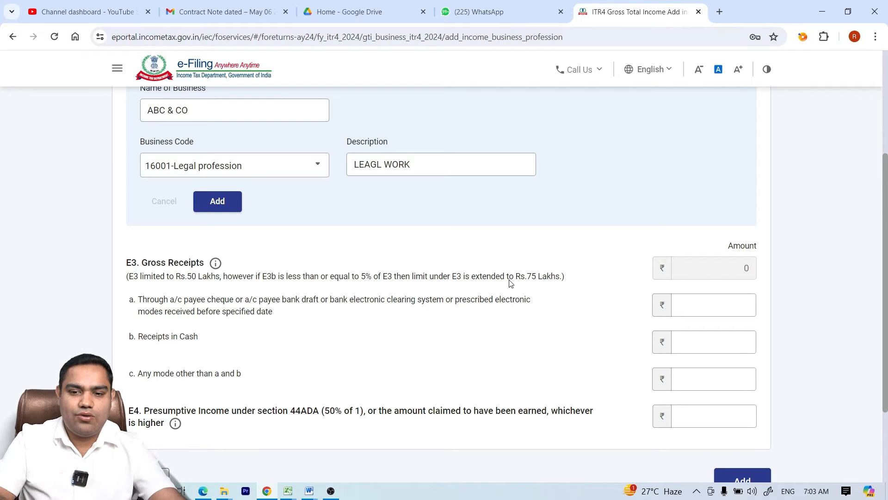
pyautogui.click(690, 294)
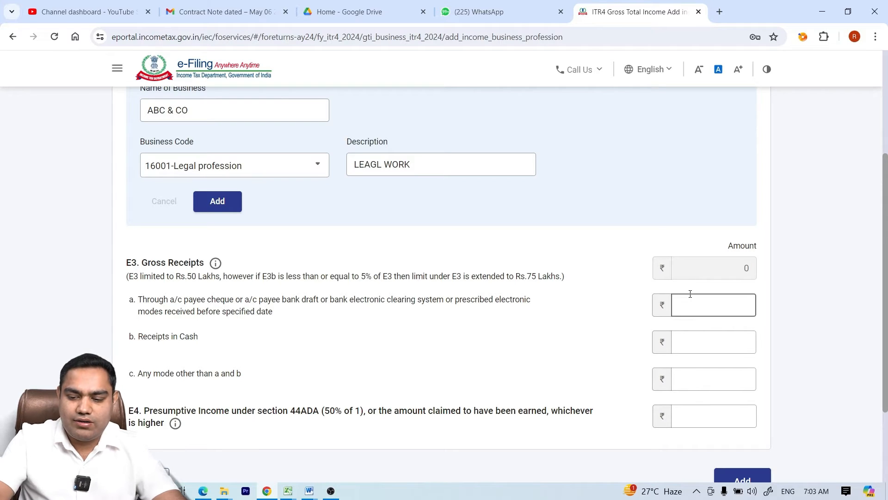
pyautogui.write('12,00,00')
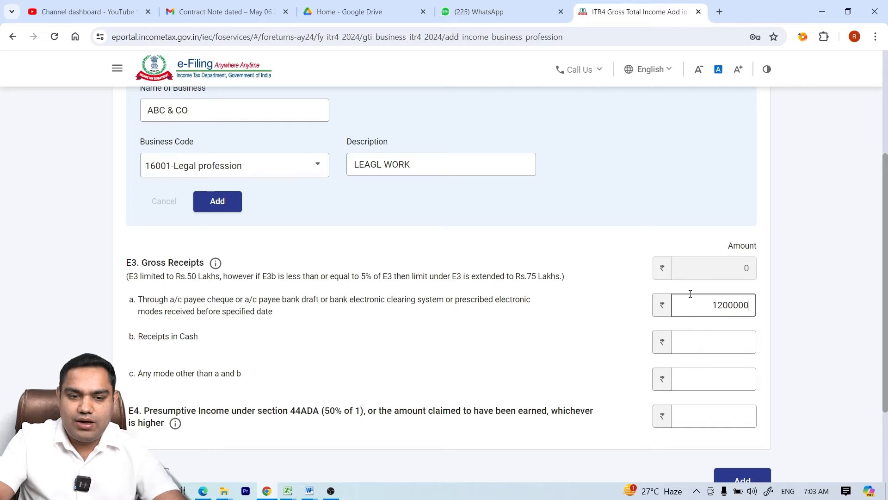
pyautogui.write('0')
pyautogui.click(597, 329)
pyautogui.click(679, 334)
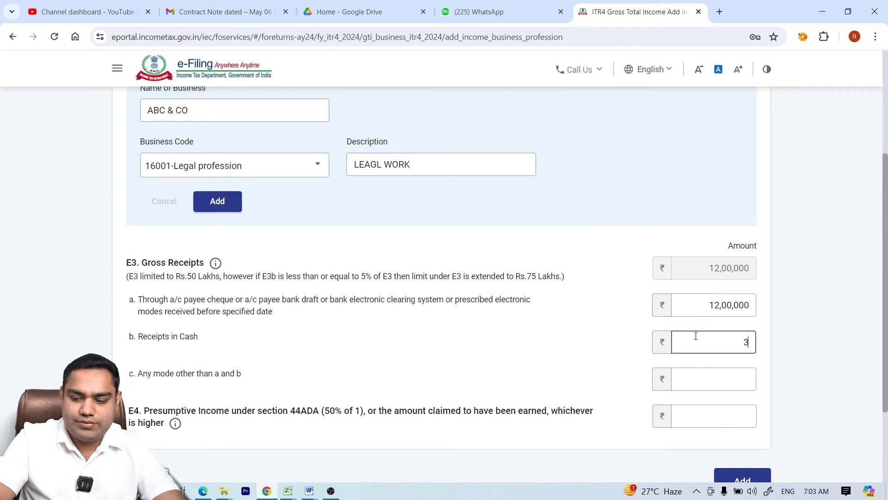
pyautogui.click(569, 340)
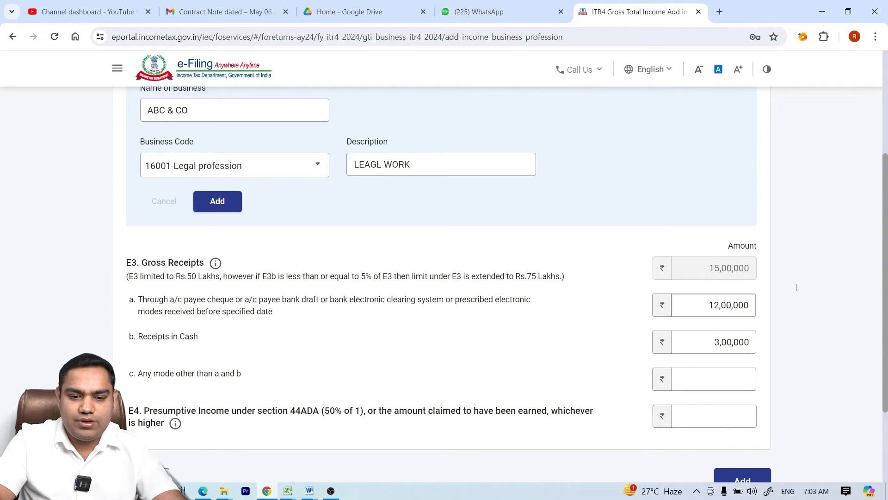
# - Set the E4 presumptive income under section 44ADA to 8,15,040 and add the professional income to the return
pyautogui.moveTo(886, 268); pyautogui.dragTo(887, 362)
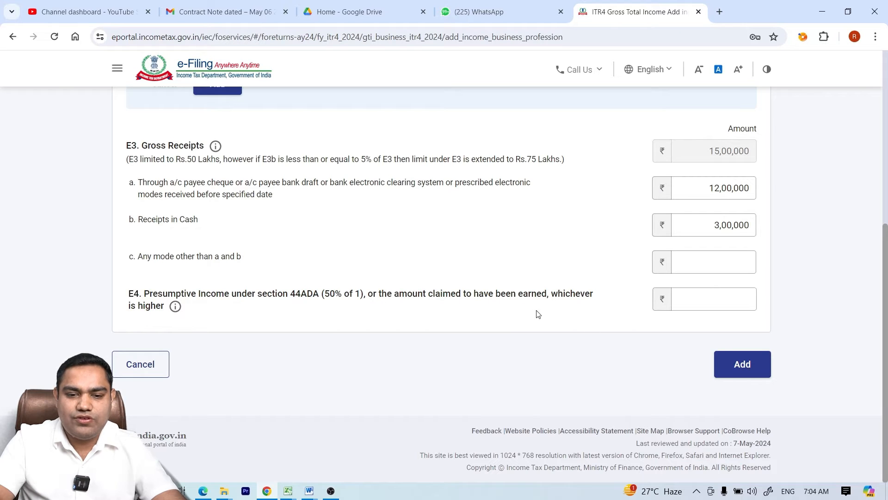
pyautogui.click(742, 364)
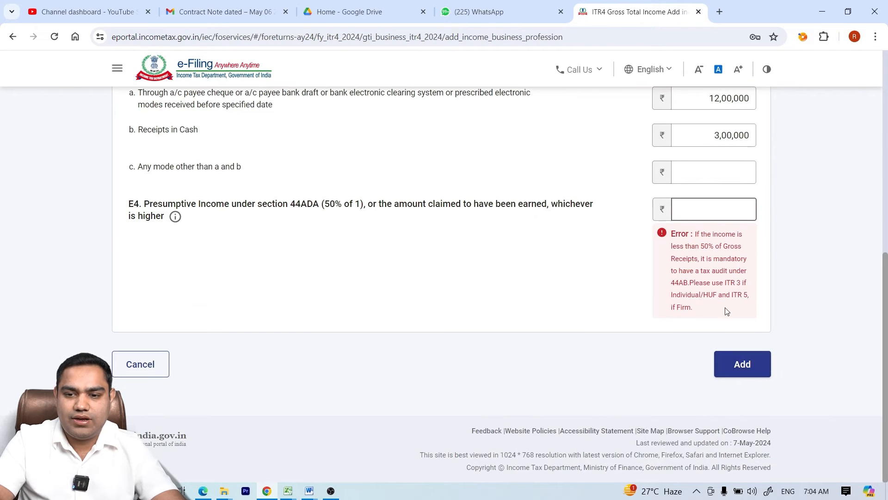
pyautogui.scroll(2, 886, 267)
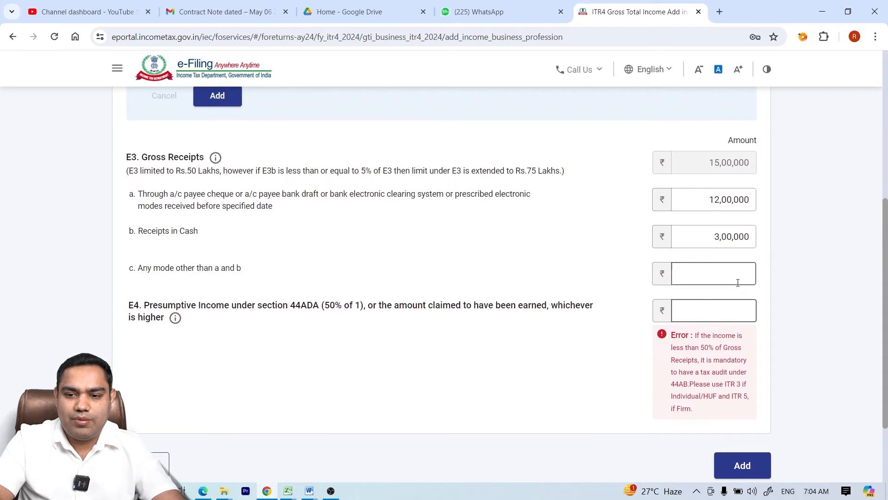
pyautogui.click(726, 313)
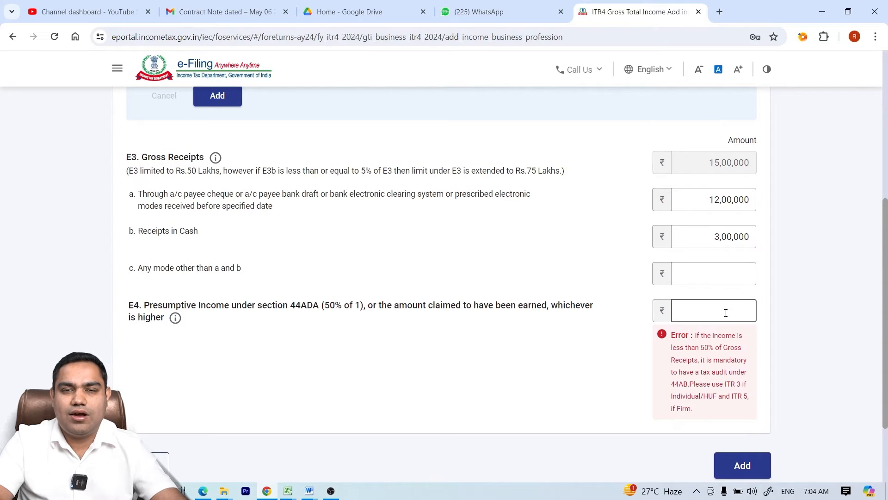
pyautogui.write('8150400')
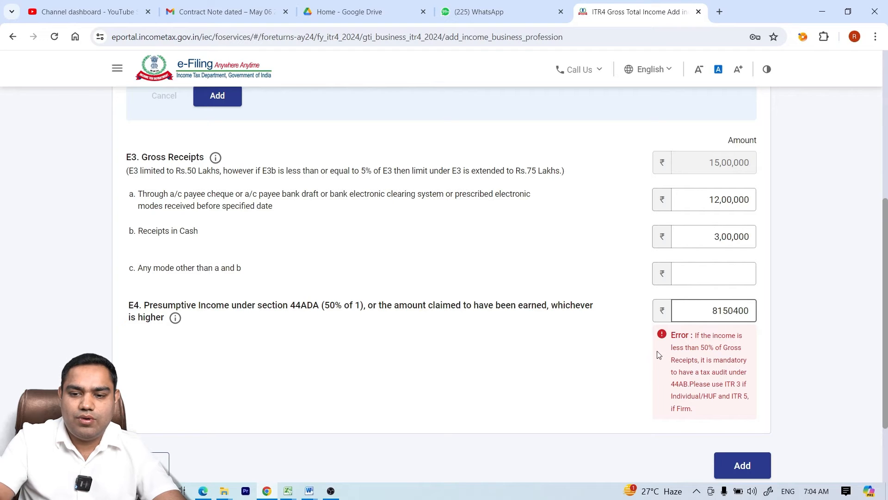
pyautogui.press('BackSpace')
pyautogui.click(612, 397)
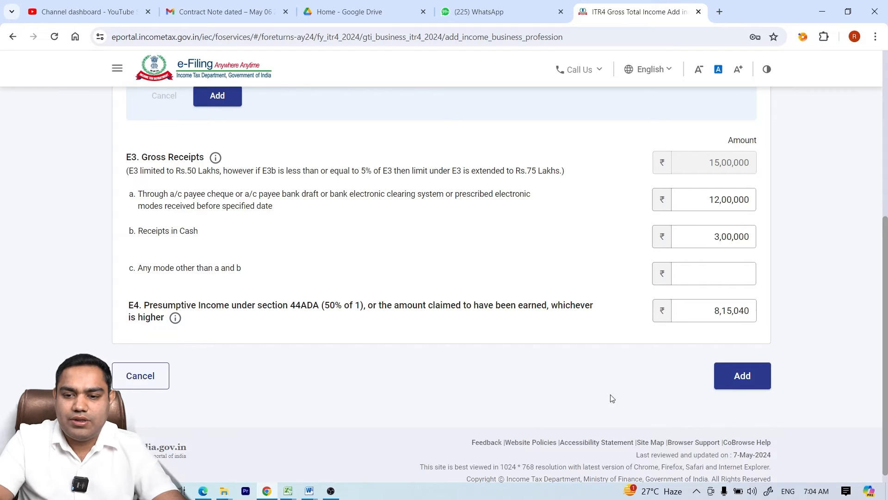
pyautogui.click(761, 369)
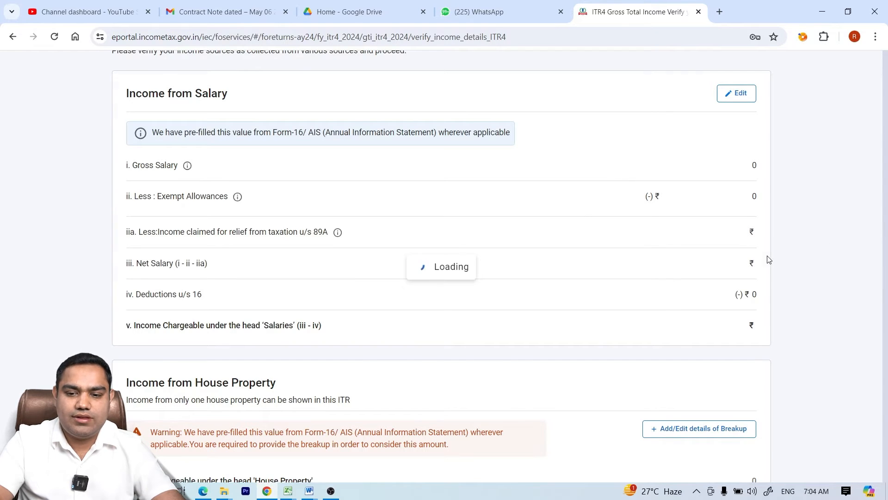
# - Add another income under other sources, answering Yes to savings bank interest with an amount of 4,500
pyautogui.scroll(-15, 441, 272)
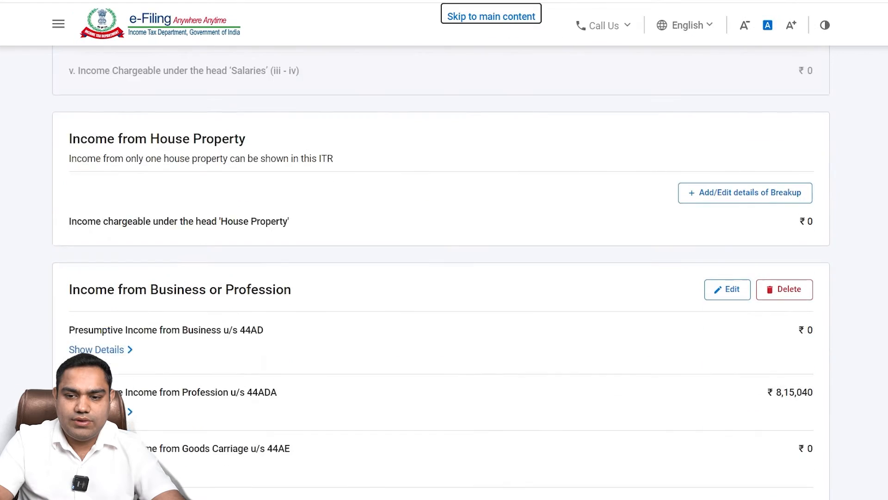
pyautogui.scroll(-2, 441, 272)
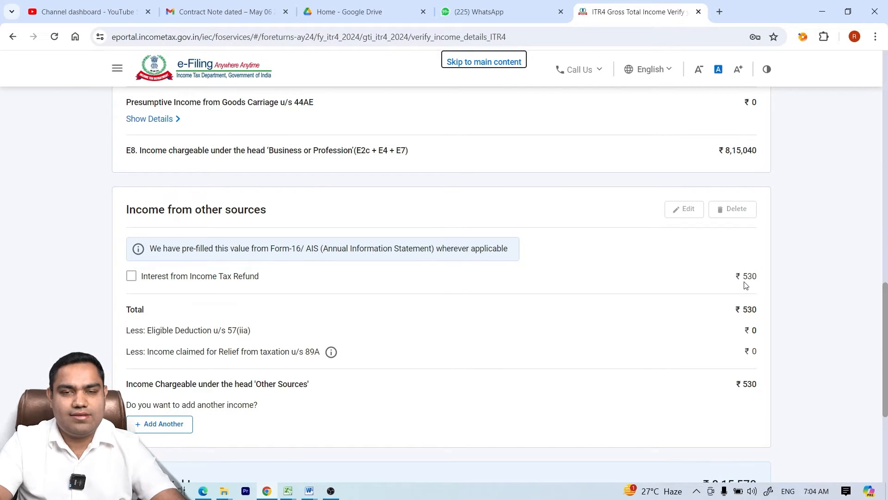
pyautogui.click(164, 425)
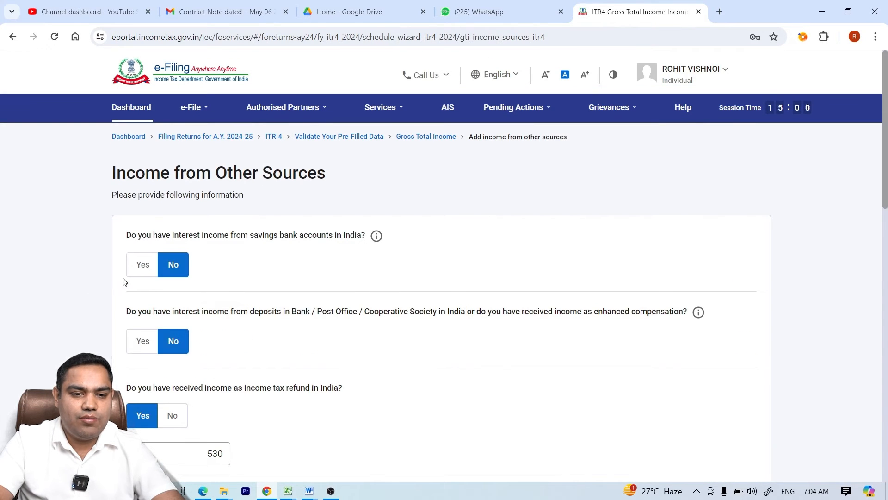
pyautogui.click(140, 264)
pyautogui.click(162, 299)
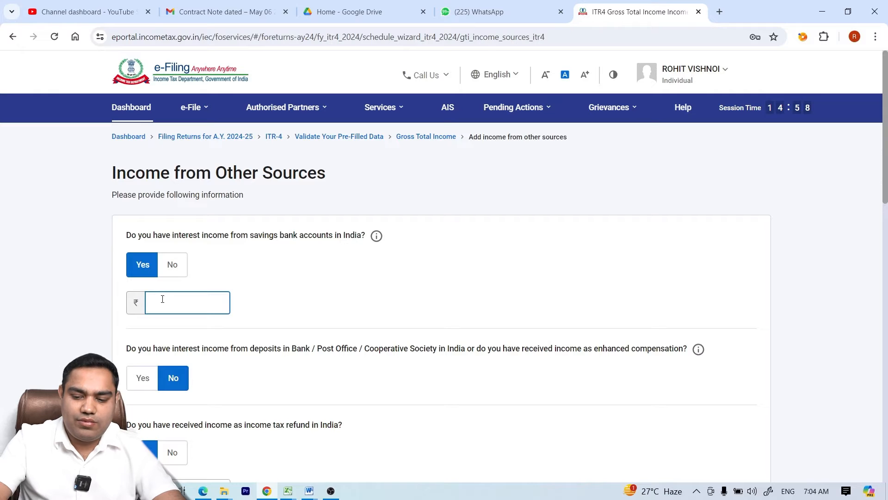
pyautogui.write('4500')
pyautogui.click(419, 351)
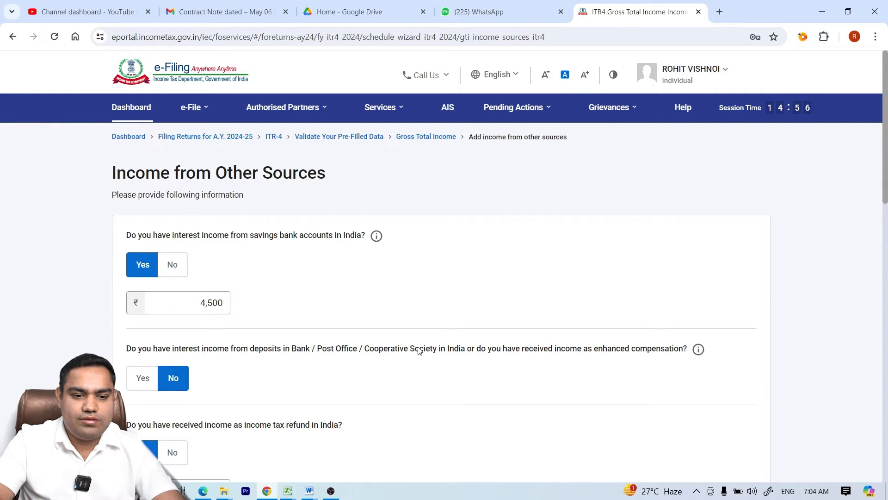
# - Answer Yes to Any other income, entering an amount of 35,060 with the description "COMMISSION INCOME"
pyautogui.moveTo(886, 120); pyautogui.dragTo(887, 351)
pyautogui.click(143, 311)
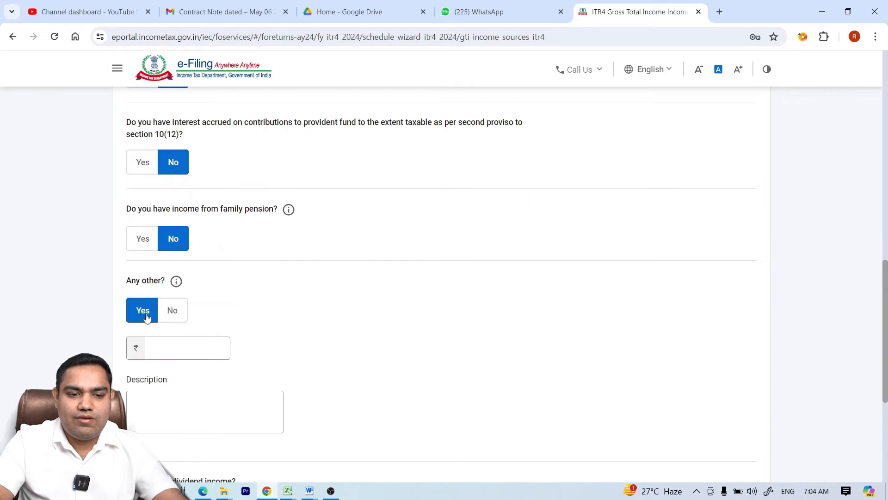
pyautogui.click(163, 408)
pyautogui.write('COMMISSION I')
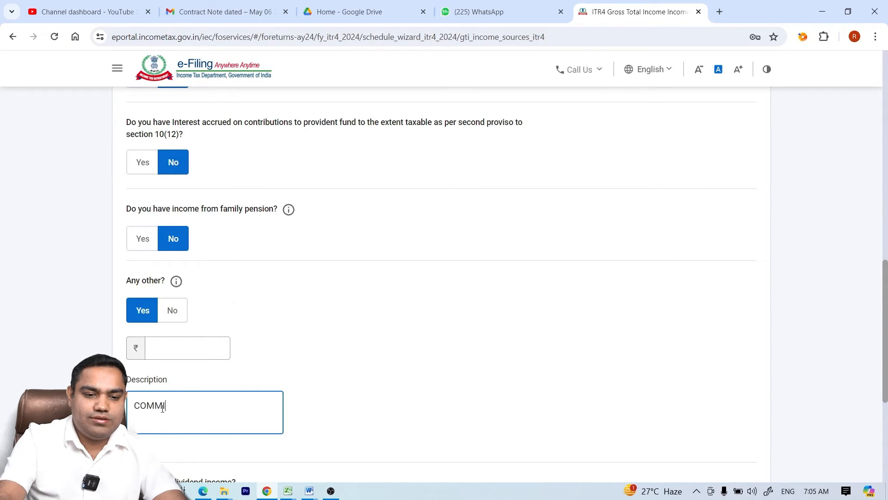
pyautogui.write('NCOME')
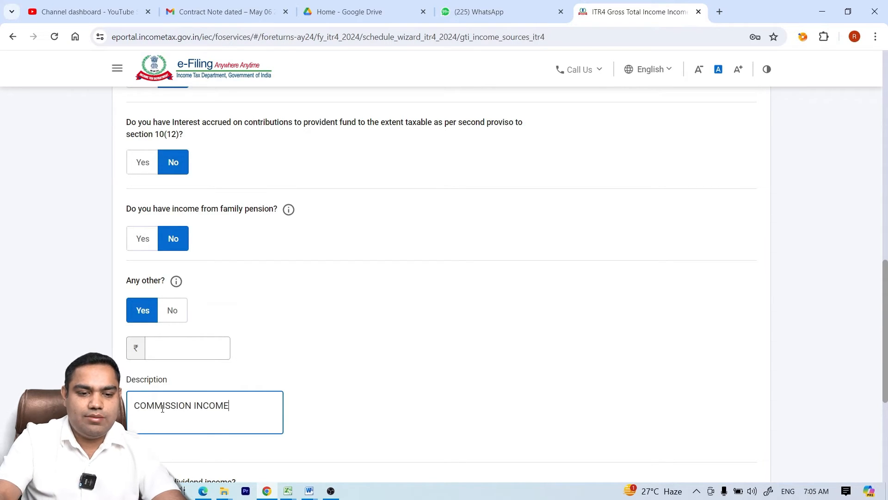
pyautogui.click(198, 338)
pyautogui.write('35060')
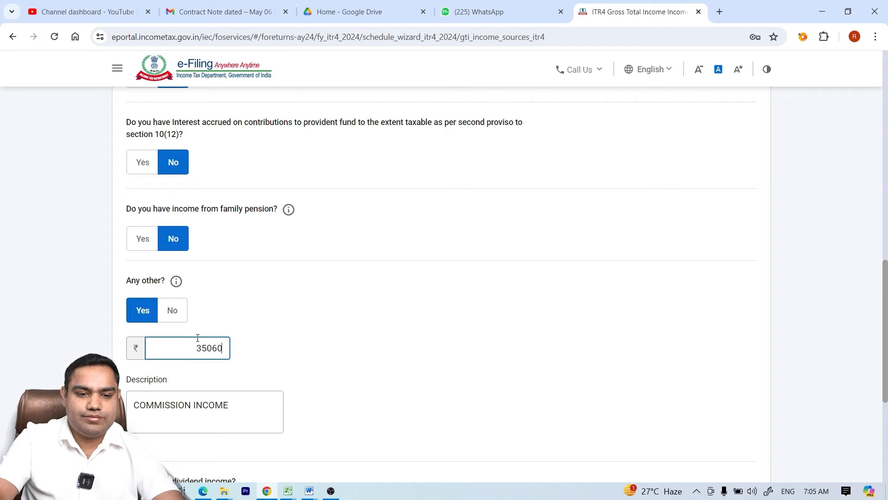
pyautogui.click(460, 341)
# - Submit the other-sources questionnaire with dividend income left at No and confirm the Gross Total Income section
pyautogui.scroll(-5, 822, 383)
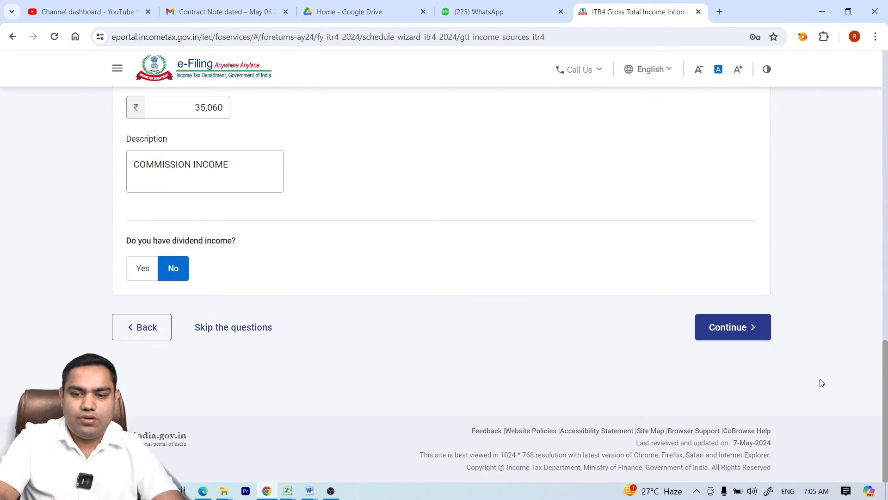
pyautogui.click(734, 341)
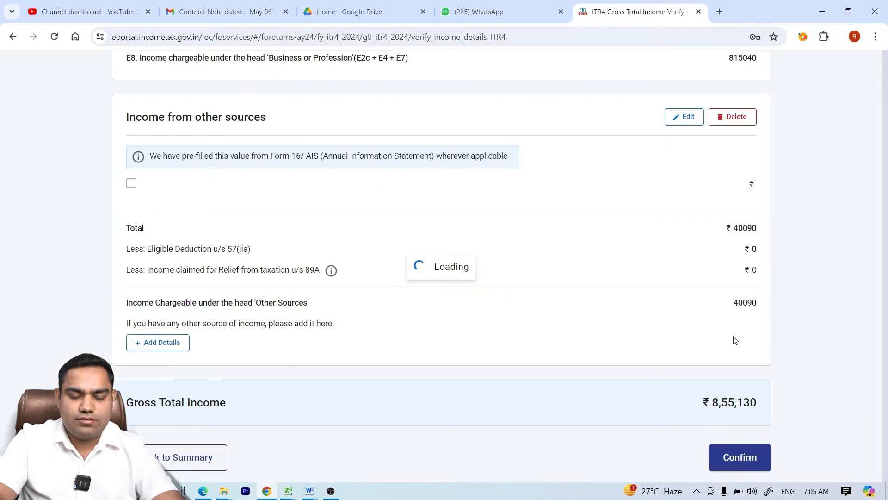
pyautogui.scroll(-20, 887, 285)
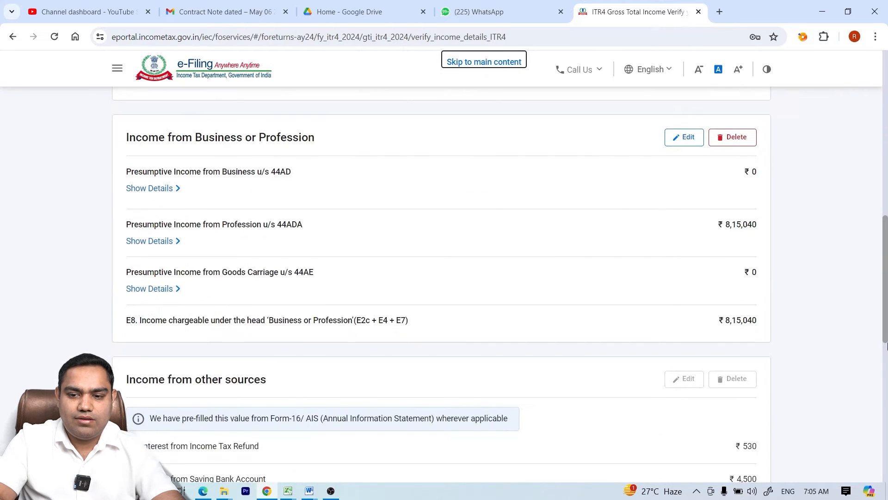
pyautogui.scroll(-4, 887, 432)
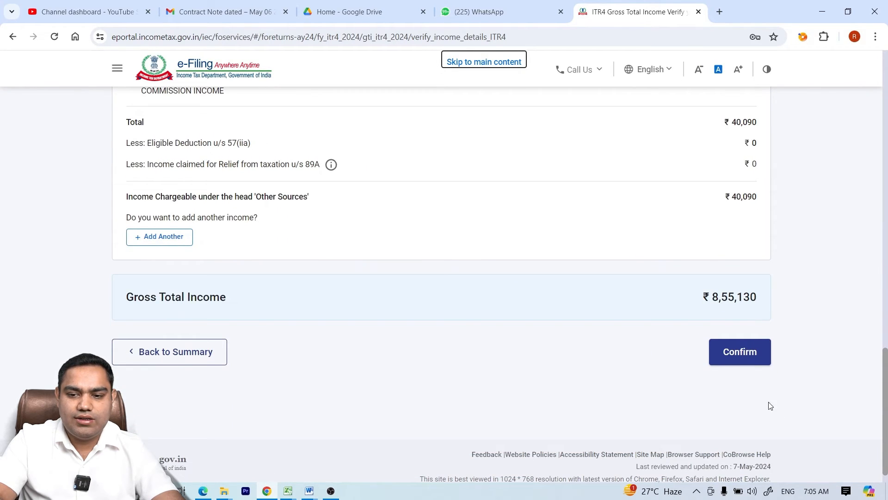
pyautogui.click(750, 363)
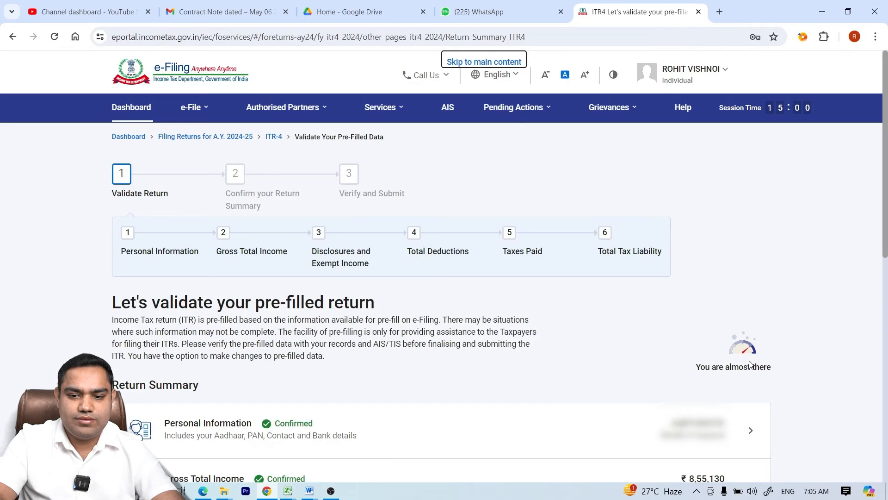
# - Open Disclosures and Exempt Income and start adding details for the Financial Particulars of the business
pyautogui.scroll(-9, 750, 363)
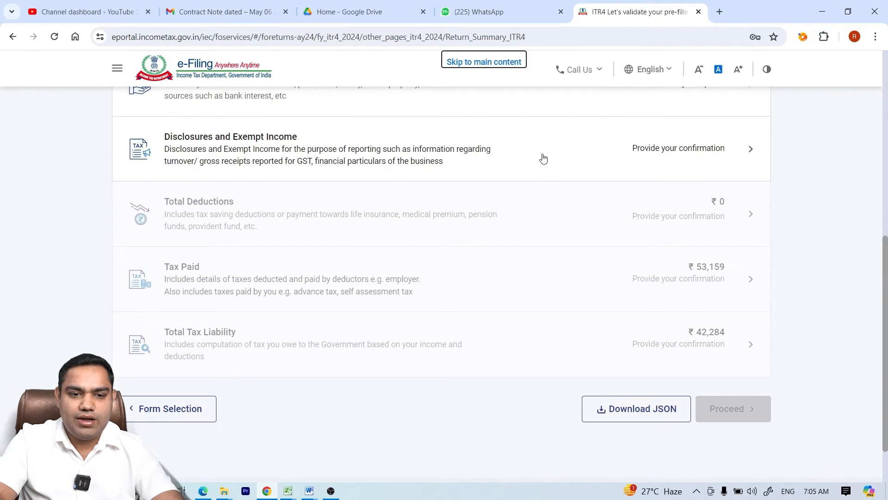
pyautogui.click(678, 149)
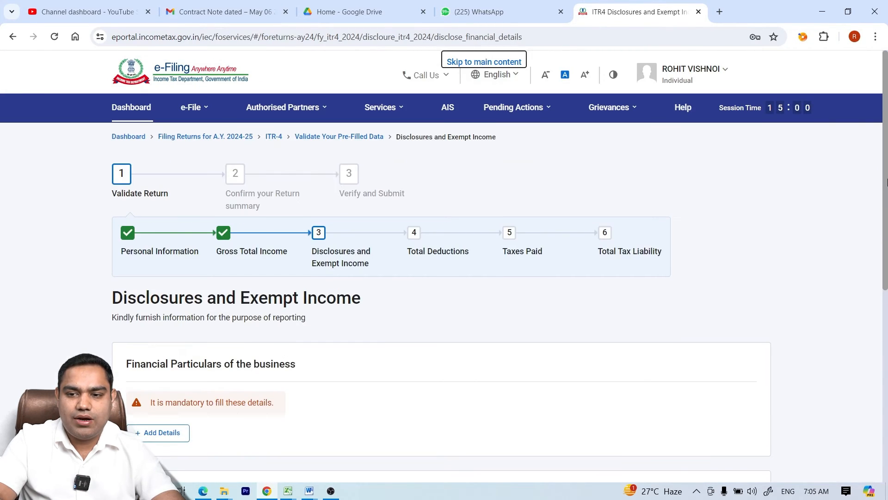
pyautogui.scroll(-3, 358, 268)
pyautogui.click(161, 283)
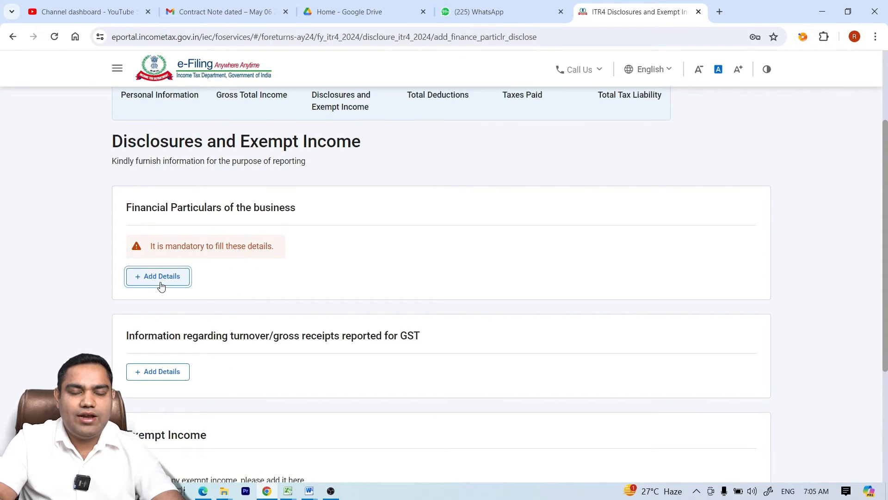
# - Enter 0 for inventories and 1,20,000 for sundry creditors in the financial particulars
pyautogui.moveTo(886, 189); pyautogui.dragTo(886, 286)
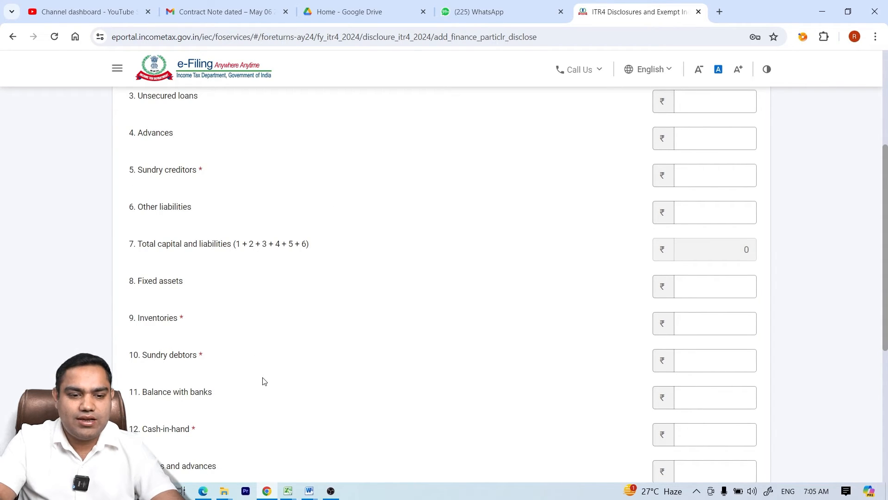
pyautogui.click(699, 322)
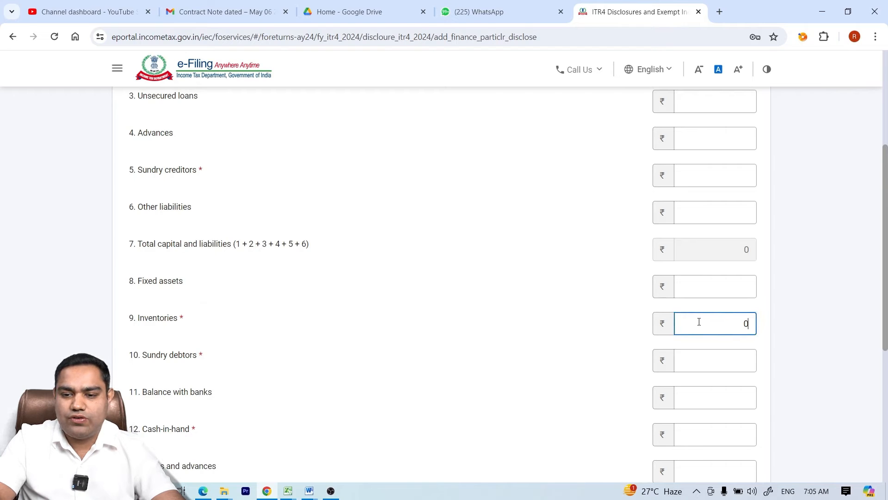
pyautogui.click(576, 297)
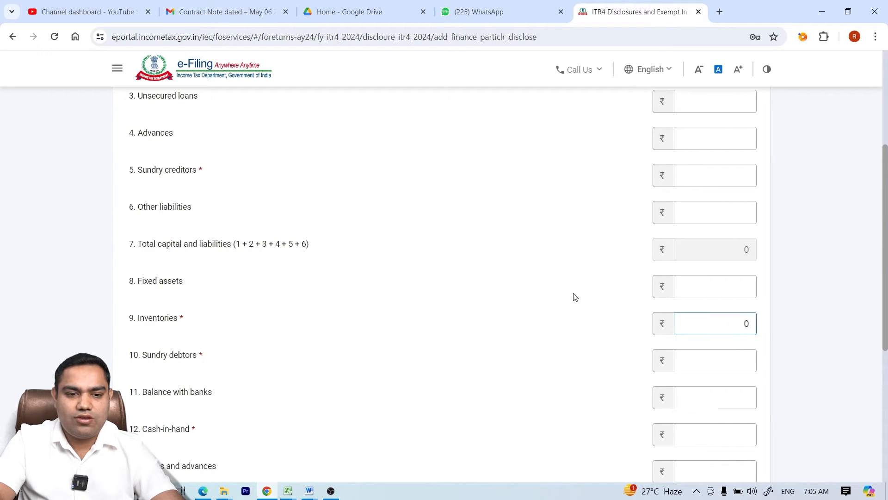
pyautogui.click(730, 181)
pyautogui.write('120000')
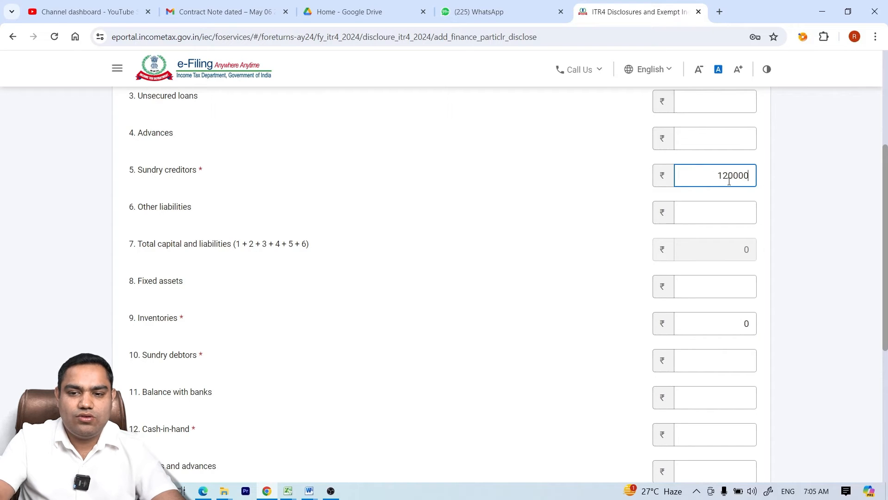
pyautogui.click(577, 288)
# - Enter 1,50,000 for sundry debtors and 5,00,000 for cash-in-hand in the financial particulars
pyautogui.click(692, 364)
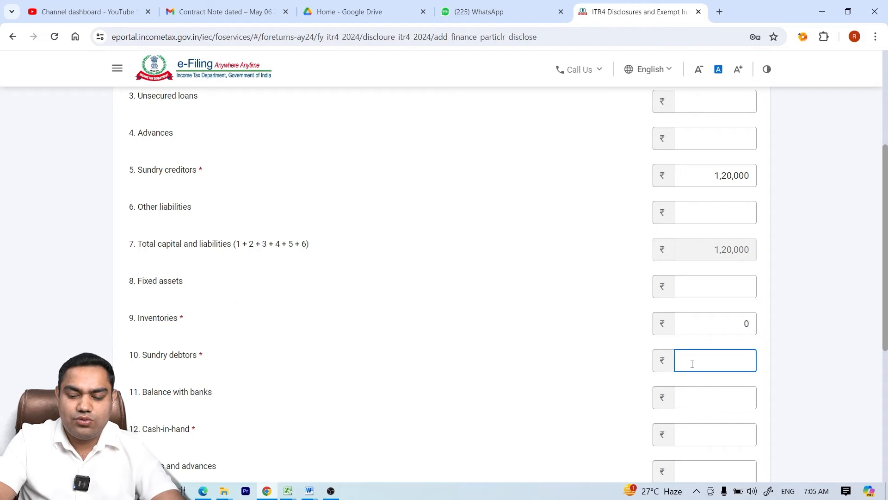
pyautogui.click(724, 434)
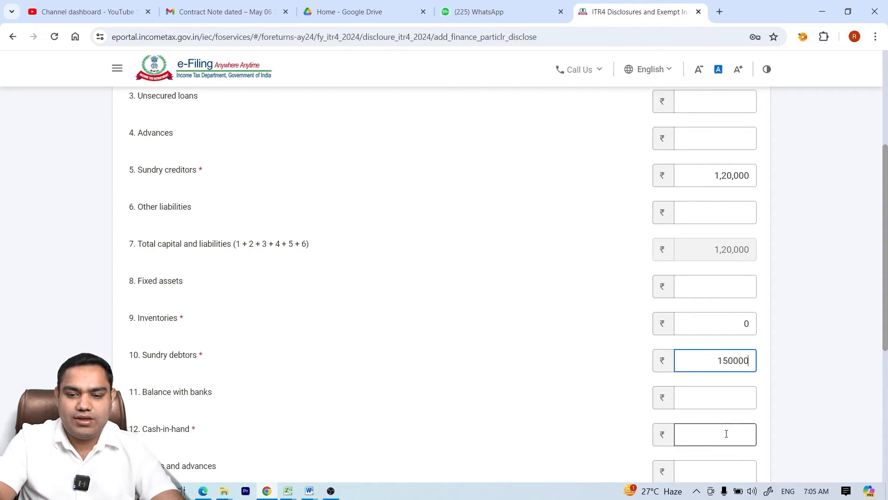
pyautogui.rightClick(725, 436)
pyautogui.click(723, 443)
pyautogui.write('5')
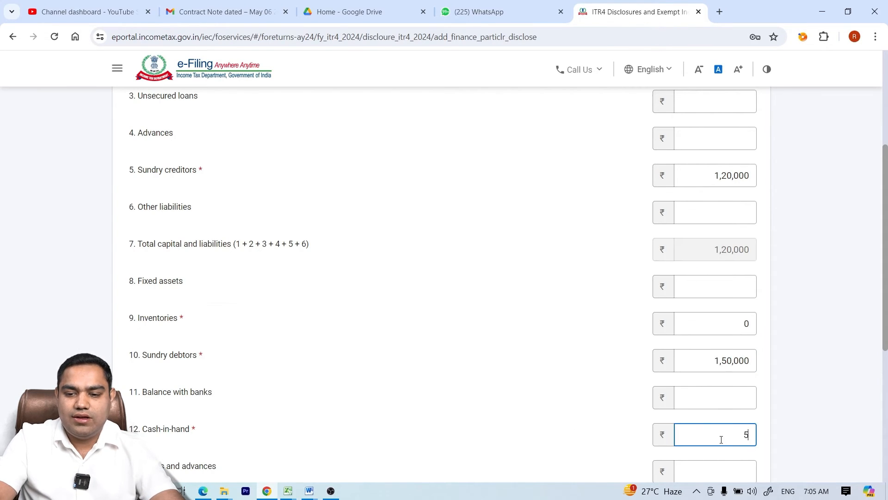
pyautogui.write('00000')
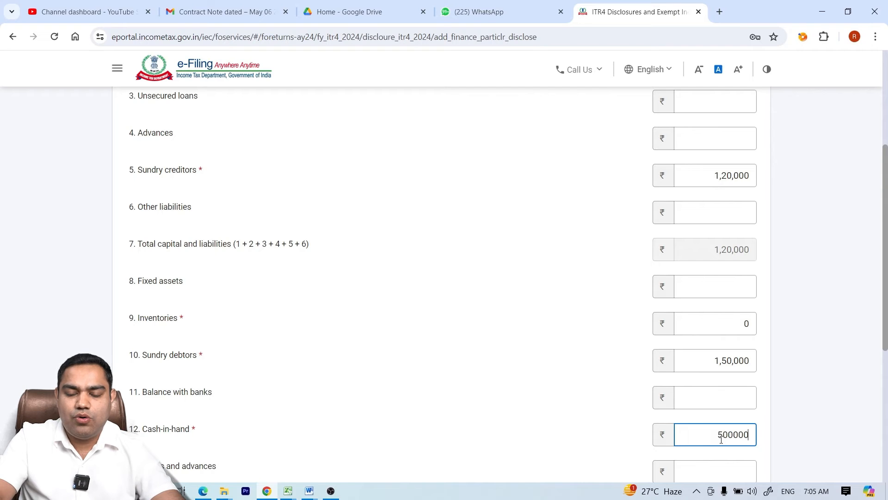
pyautogui.click(616, 371)
# - Add the financial particulars to the return and confirm Disclosures and Exempt Income without GST or exempt income details
pyautogui.moveTo(887, 315); pyautogui.dragTo(887, 393)
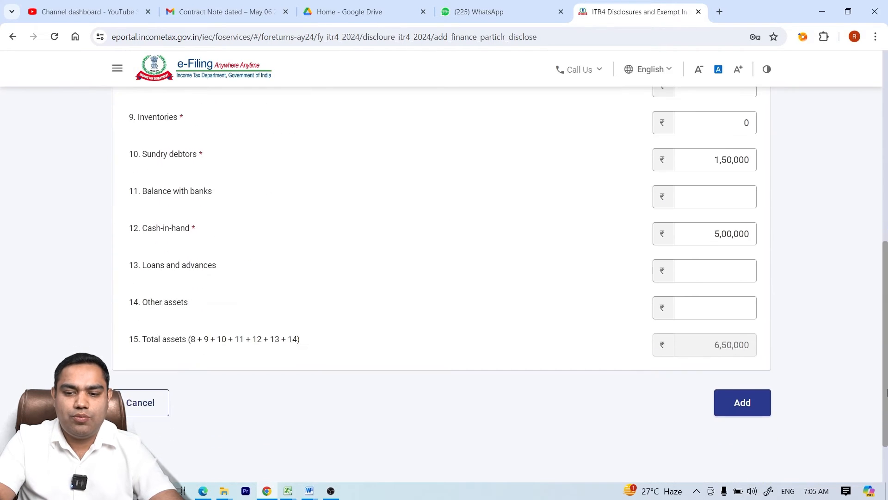
pyautogui.click(746, 403)
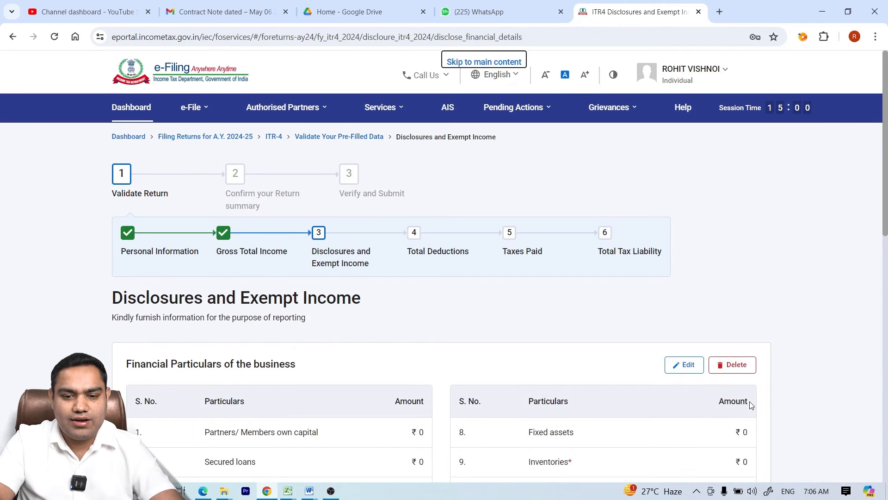
pyautogui.moveTo(887, 221); pyautogui.dragTo(887, 398)
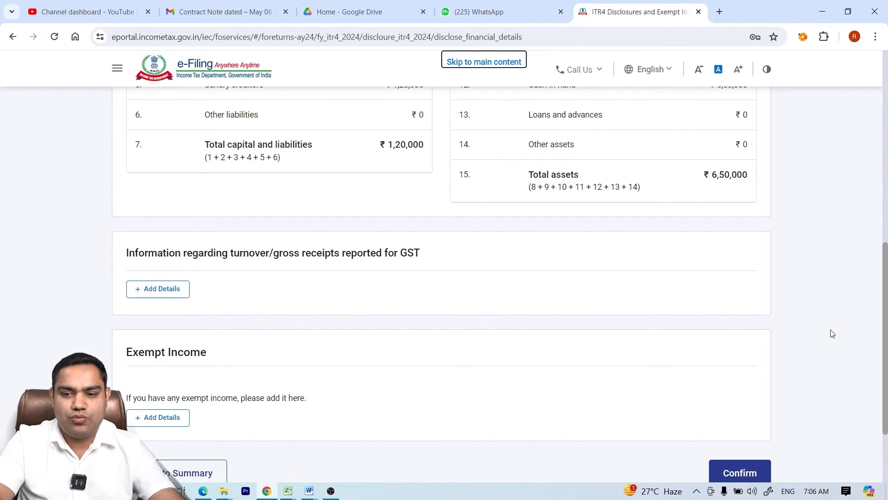
pyautogui.moveTo(887, 328); pyautogui.dragTo(886, 388)
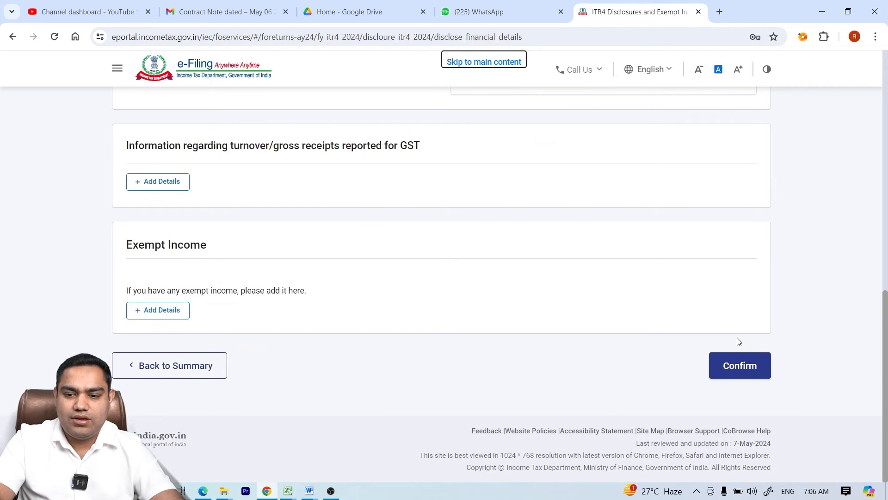
pyautogui.click(738, 365)
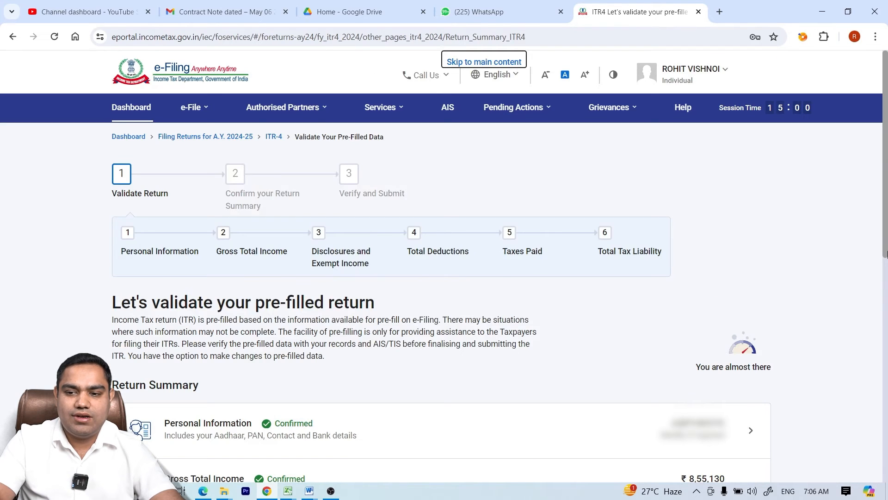
# - Open Total Deductions, continue past the 80CCD(2) question, expand the full deduction list and confirm the section without claiming any deduction
pyautogui.scroll(-6, 833, 251)
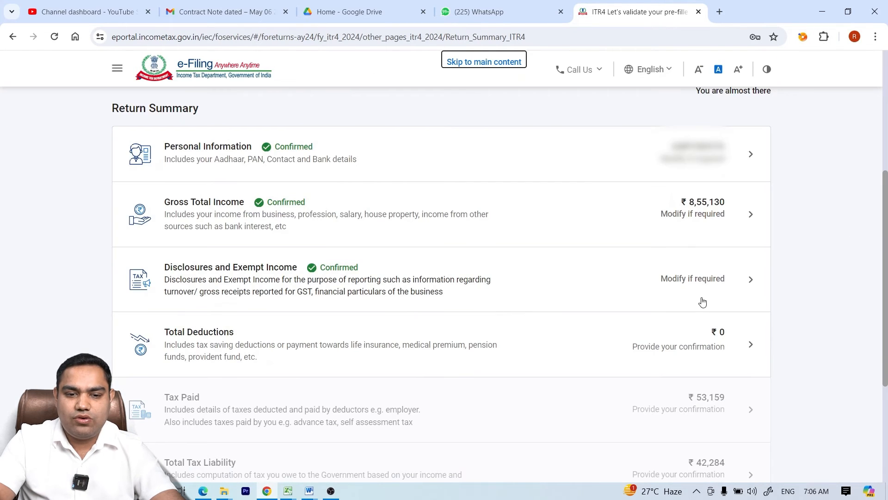
pyautogui.click(719, 344)
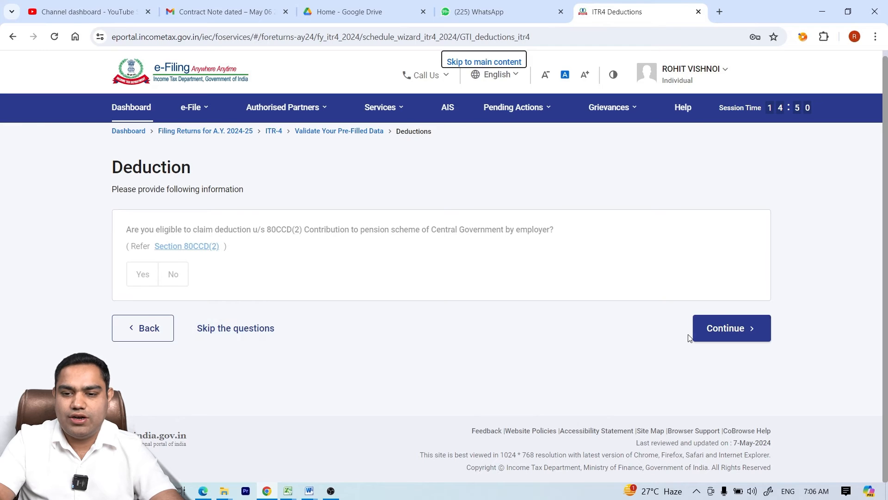
pyautogui.click(718, 329)
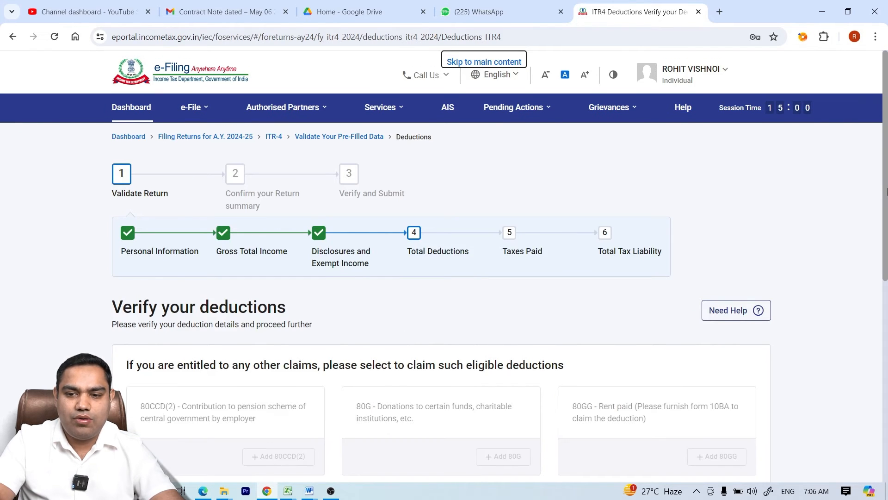
pyautogui.scroll(-6, 886, 192)
pyautogui.click(162, 273)
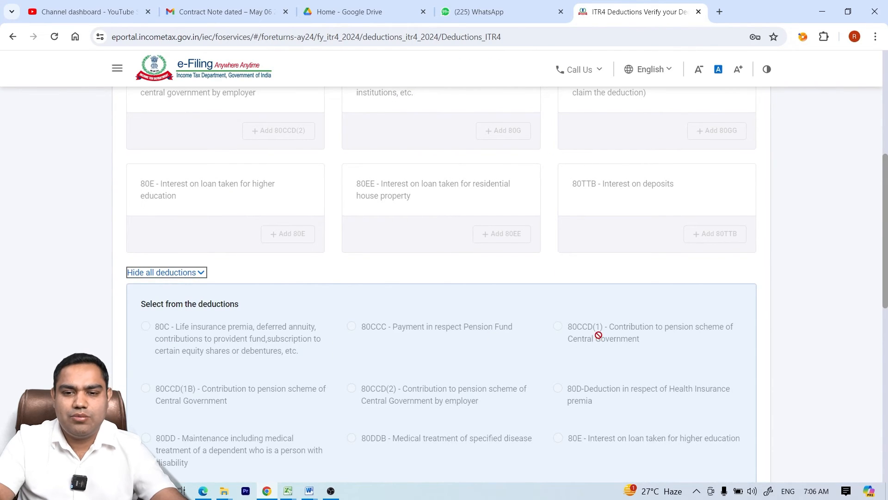
pyautogui.moveTo(886, 217); pyautogui.dragTo(887, 352)
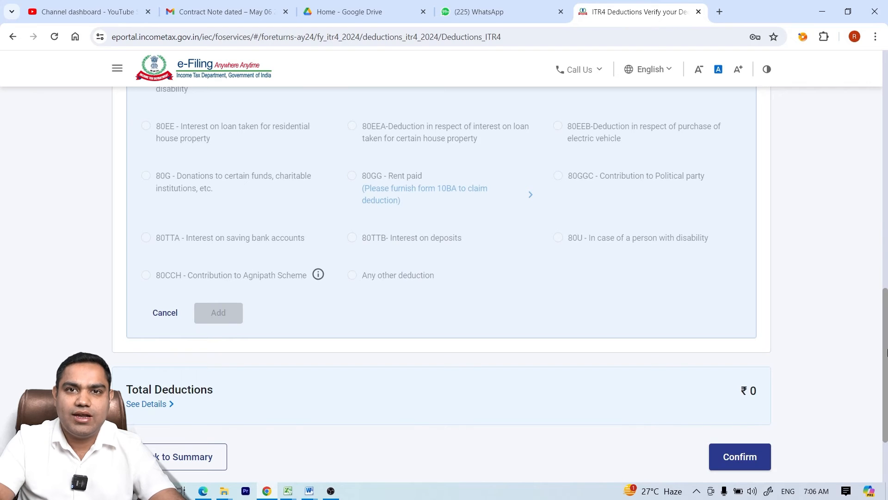
pyautogui.click(759, 467)
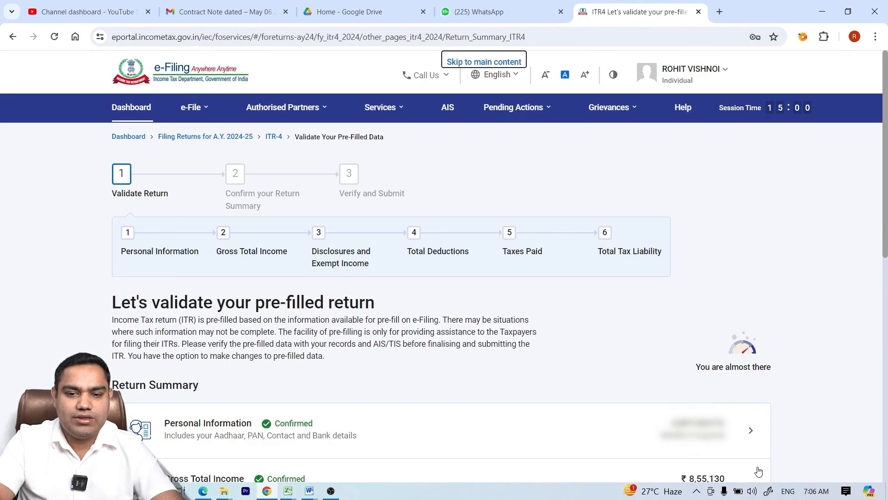
# - Open the Tax Paid section and examine the TDS 2(i) details for income other than salary
pyautogui.scroll(-10, 759, 471)
pyautogui.click(730, 302)
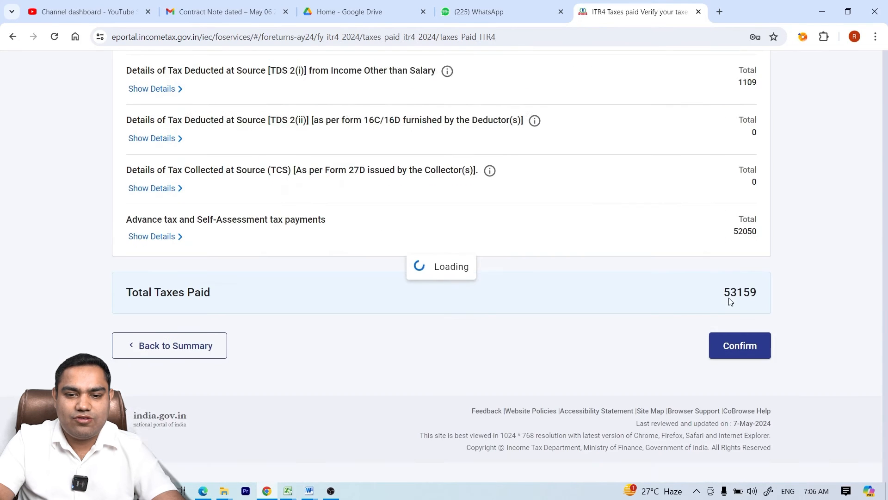
pyautogui.moveTo(886, 249); pyautogui.dragTo(887, 335)
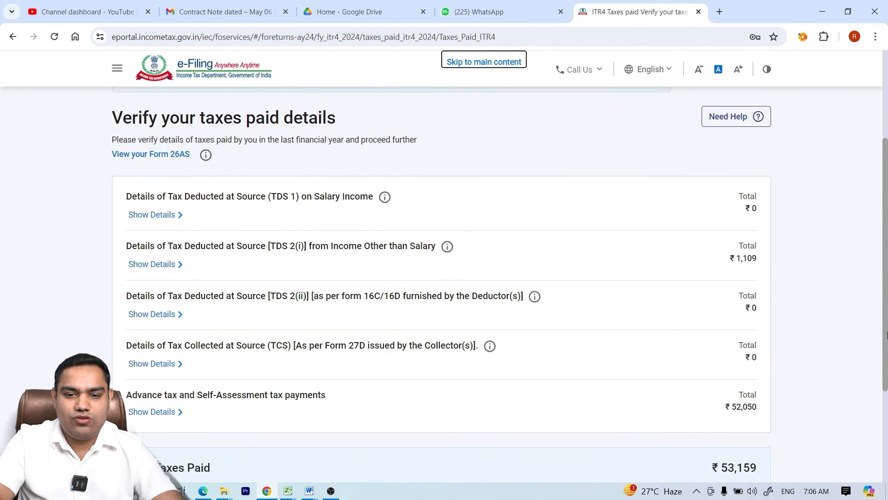
pyautogui.click(142, 265)
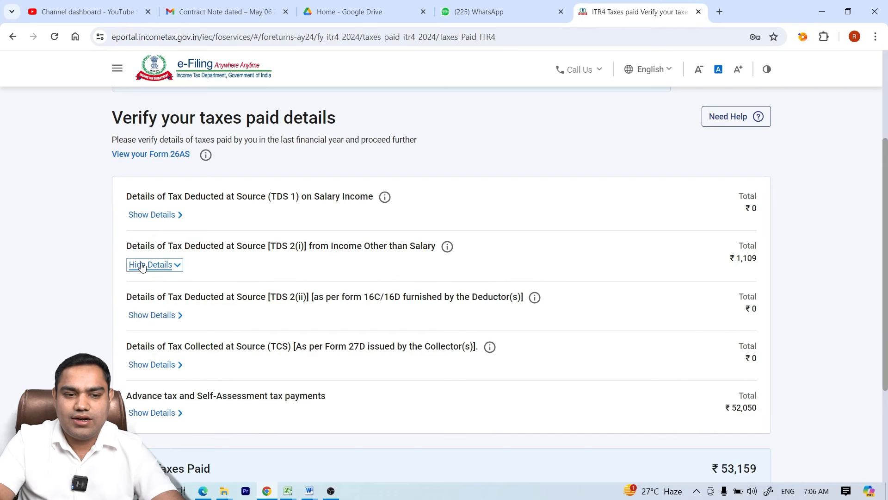
pyautogui.moveTo(886, 203); pyautogui.dragTo(887, 314)
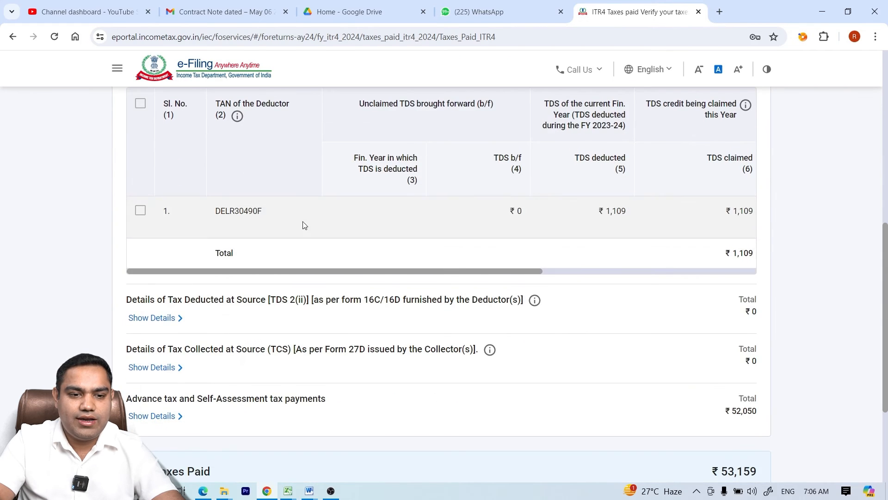
# - Open the listed TDS 2(i) deductor entry for editing, check its claimed credit and head of income, and save it
pyautogui.click(140, 211)
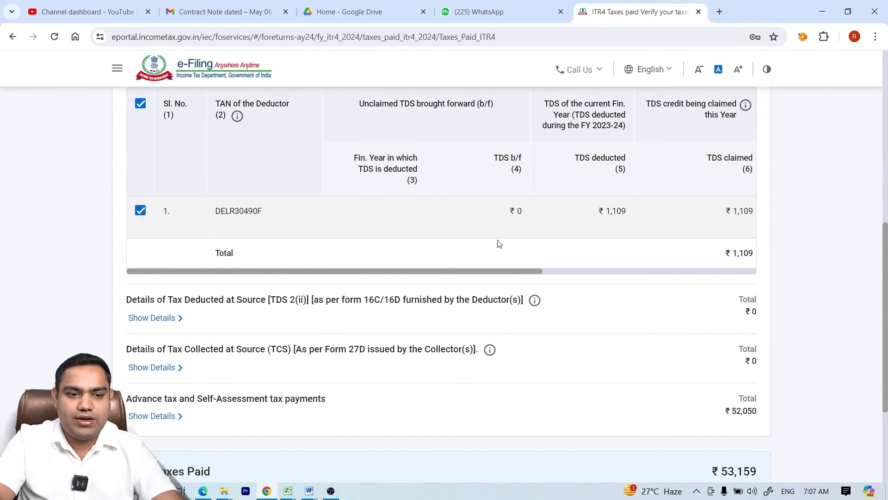
pyautogui.scroll(5, 724, 286)
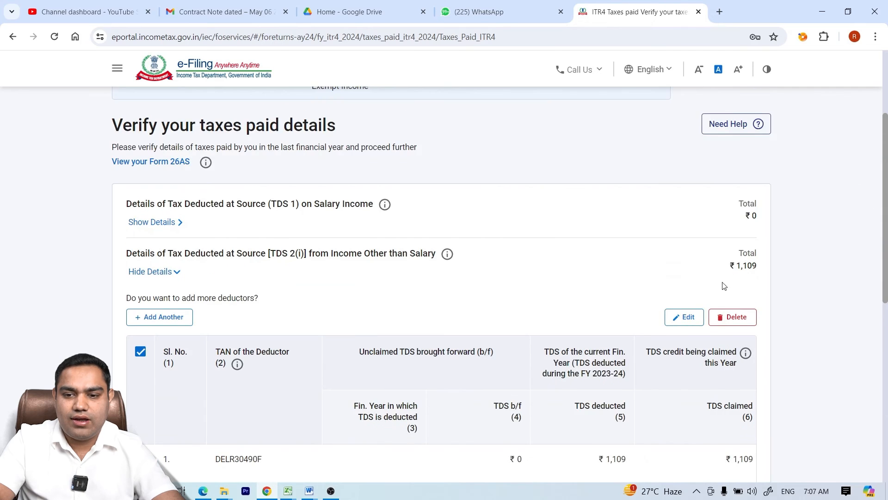
pyautogui.click(684, 317)
pyautogui.moveTo(886, 208); pyautogui.dragTo(886, 381)
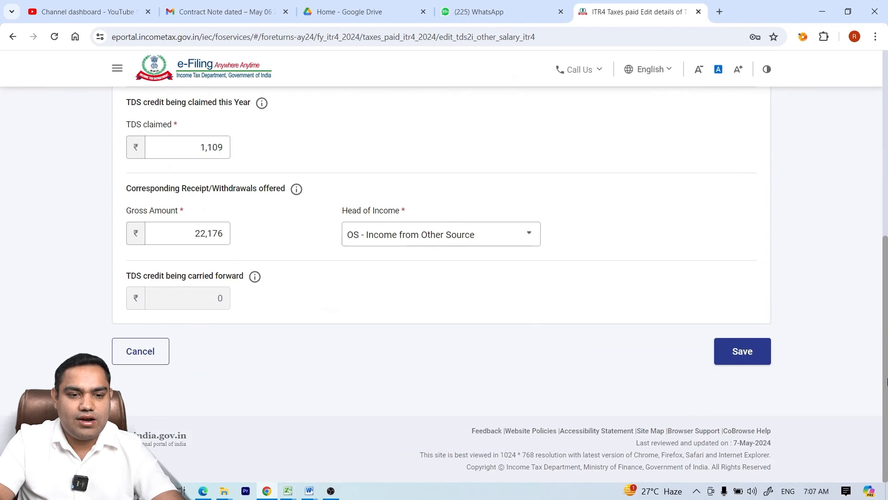
pyautogui.click(759, 349)
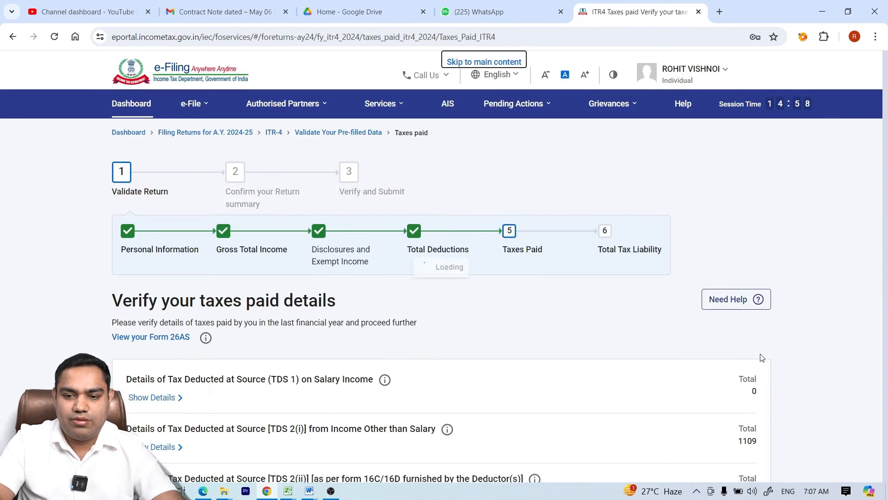
# - Confirm the Tax Paid section, and review and confirm the Total Tax Liability section
pyautogui.moveTo(886, 208); pyautogui.dragTo(886, 323)
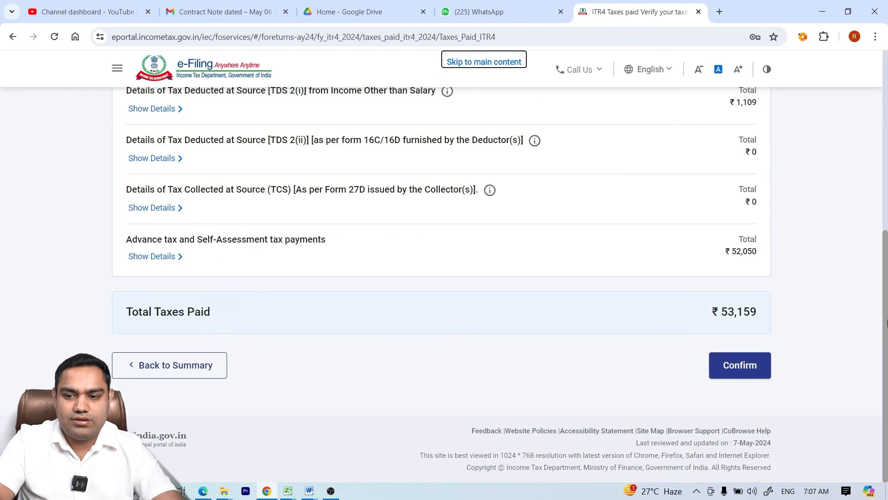
pyautogui.click(740, 366)
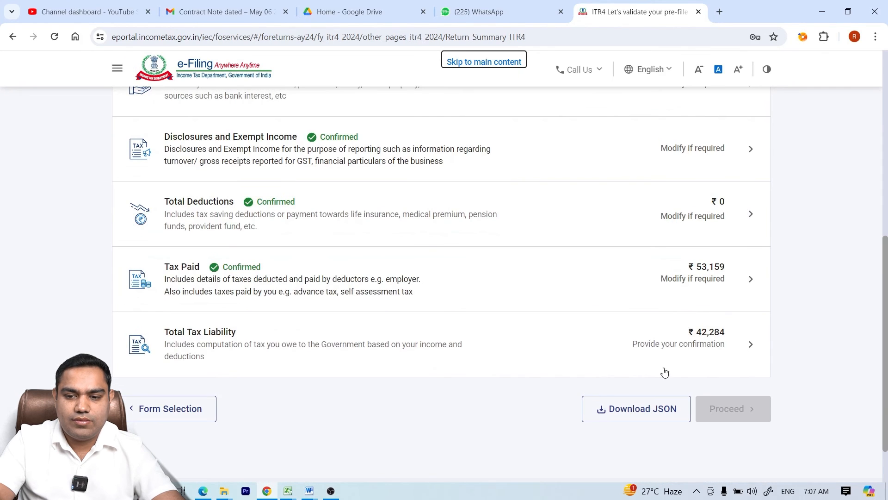
pyautogui.click(718, 347)
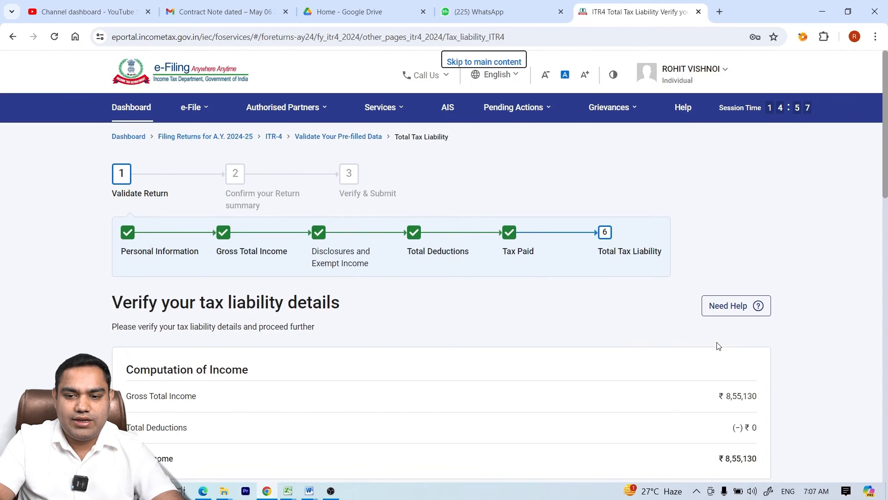
pyautogui.moveTo(886, 111); pyautogui.dragTo(887, 337)
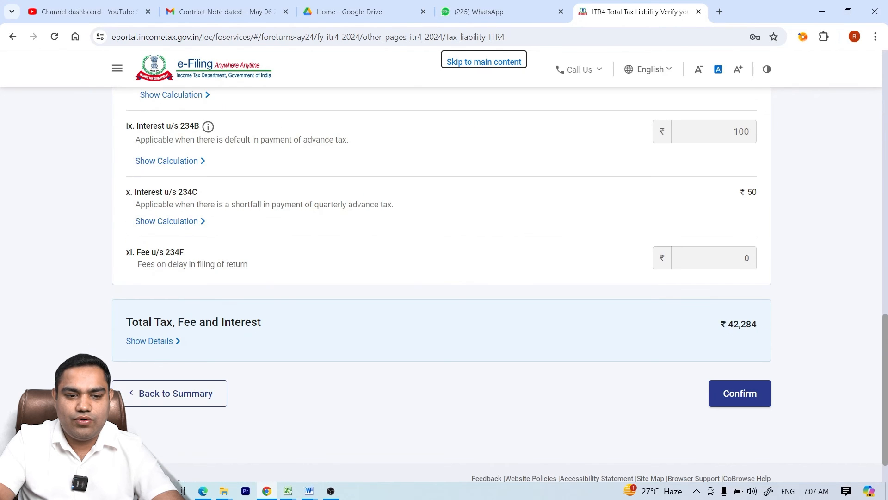
pyautogui.click(740, 393)
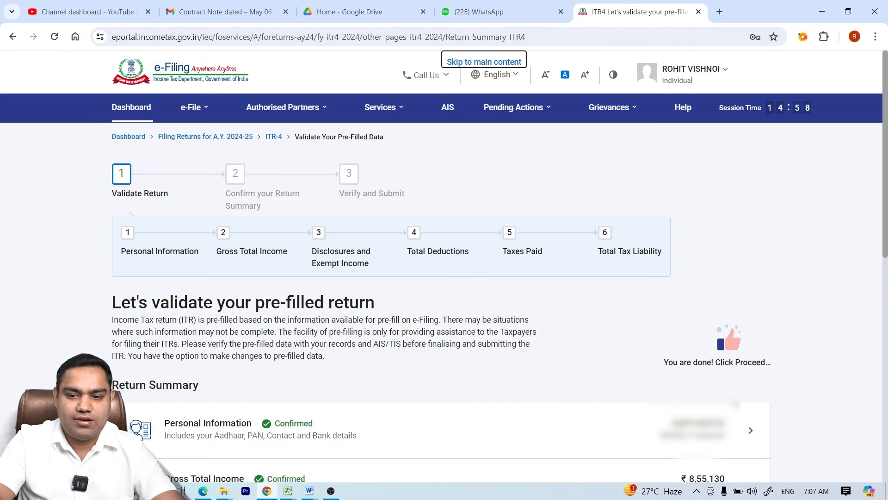
# - Proceed from the validated return summary to the tax summary, review the refund calculation and continue to the return preview stage
pyautogui.scroll(-9, 886, 303)
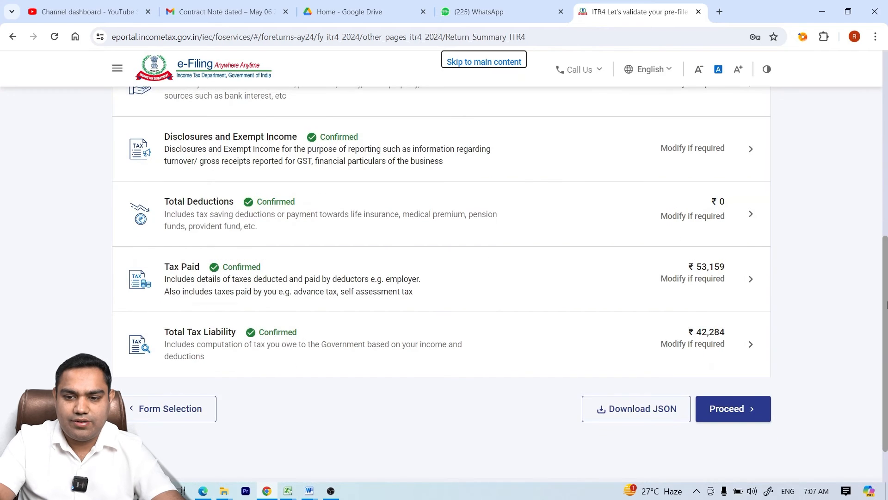
pyautogui.click(733, 410)
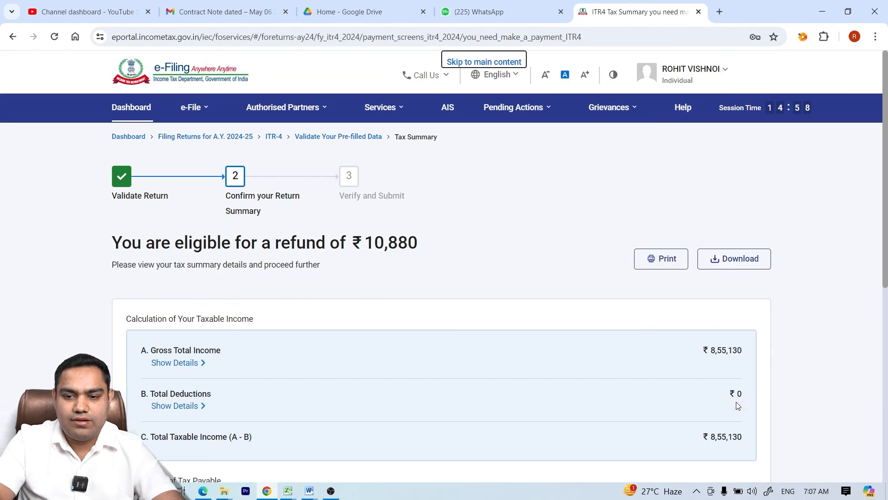
pyautogui.moveTo(887, 250); pyautogui.dragTo(887, 361)
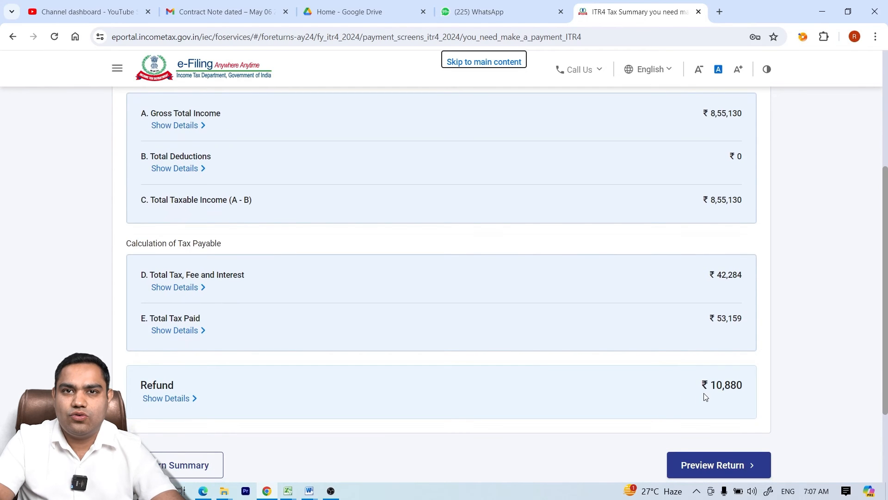
pyautogui.scroll(-1, 887, 332)
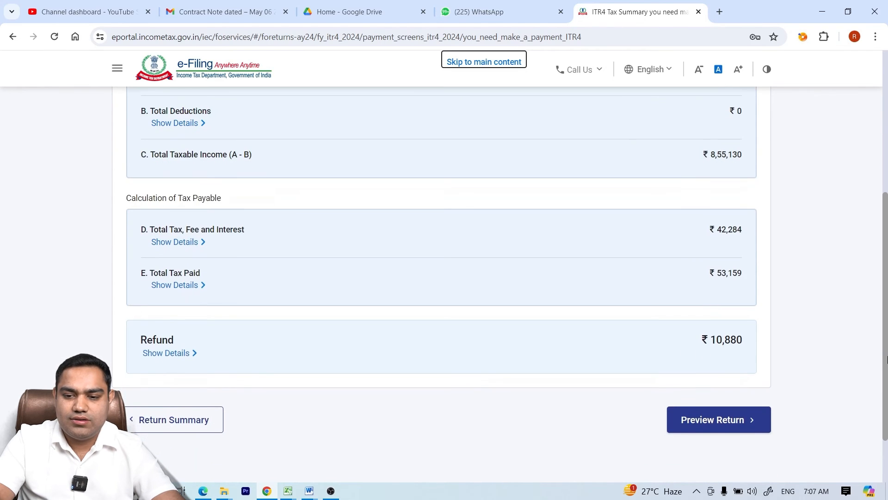
pyautogui.click(716, 419)
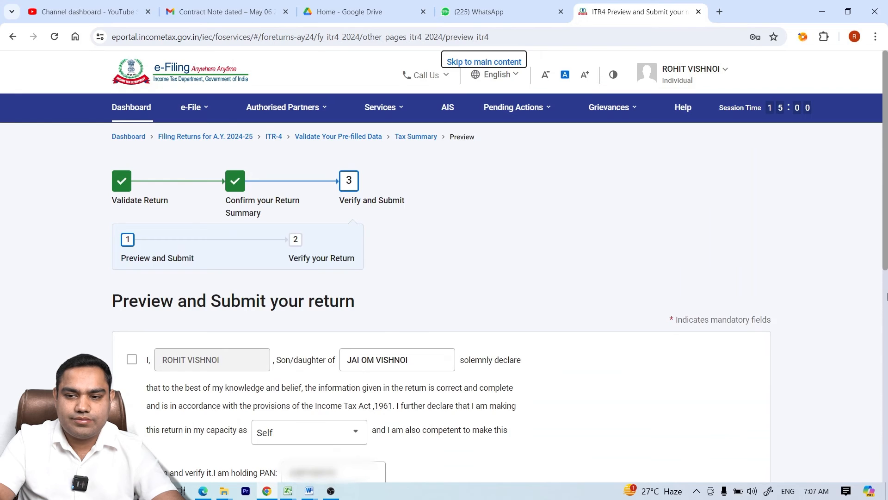
# - Review the declaration details, accept the declaration in the capacity of Self and proceed to the return preview
pyautogui.click(887, 296)
pyautogui.scroll(1, 887, 305)
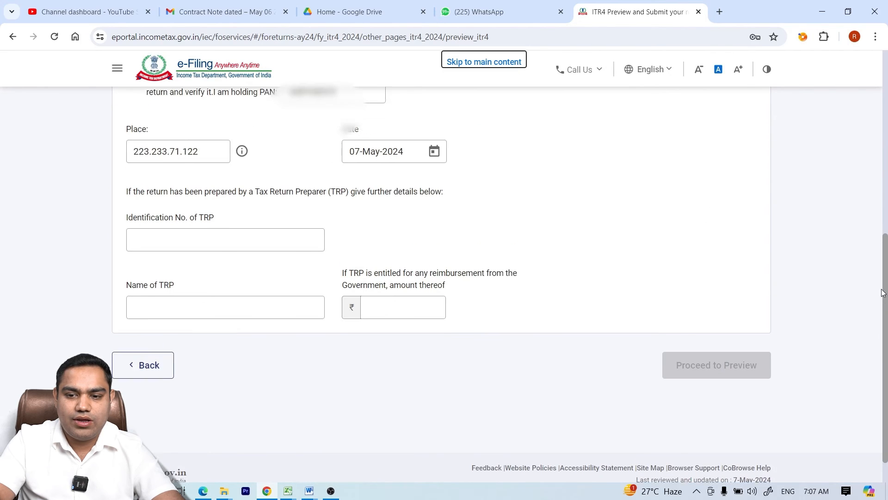
pyautogui.scroll(1, 426, 246)
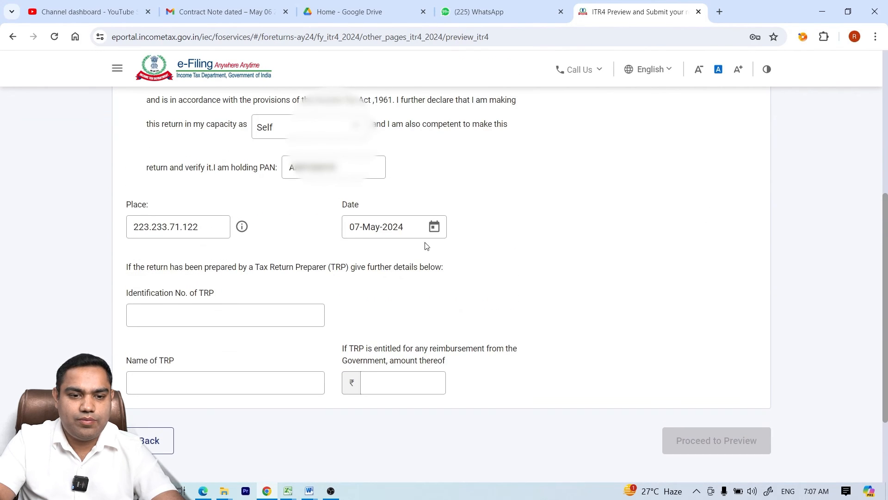
pyautogui.moveTo(887, 344); pyautogui.dragTo(878, 288)
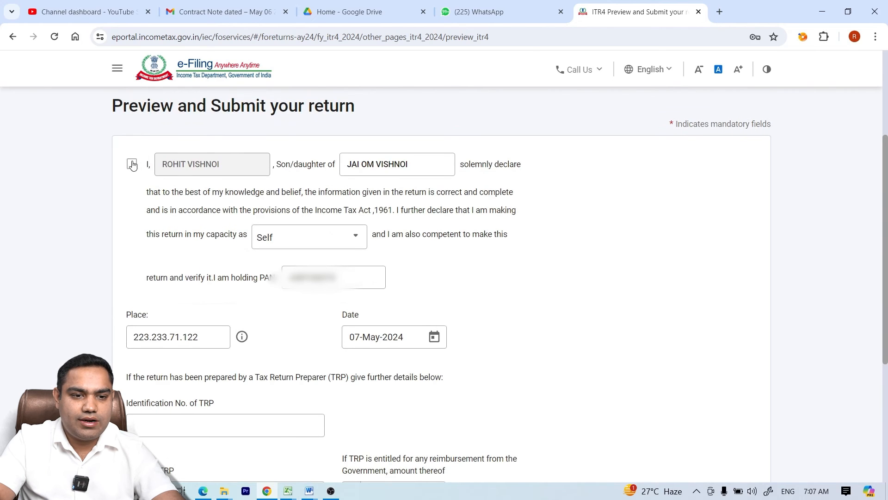
pyautogui.scroll(-5, 887, 284)
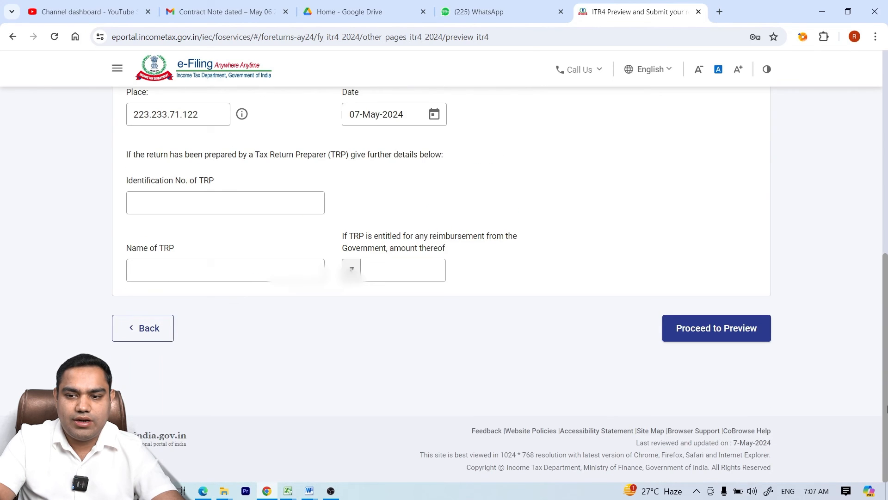
pyautogui.click(716, 328)
# - Review the full ITR-4 preview through to the Verification section and proceed to validation
pyautogui.scroll(-15, 886, 342)
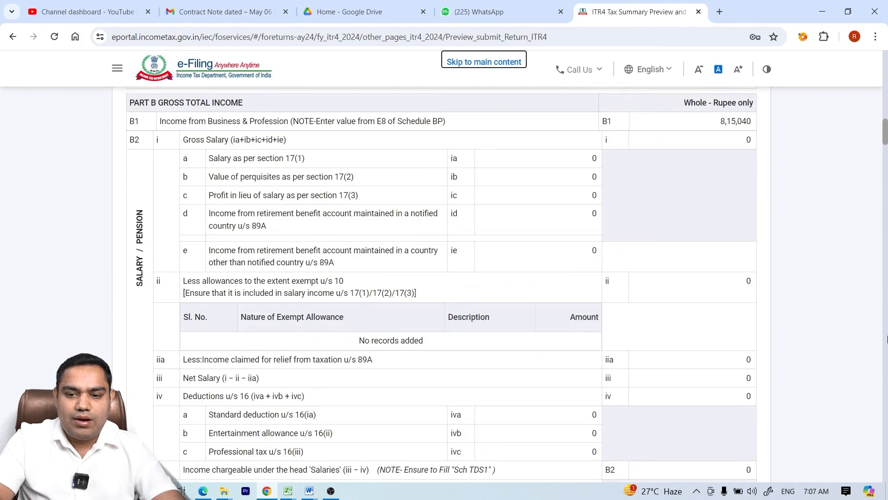
pyautogui.scroll(-20, 886, 342)
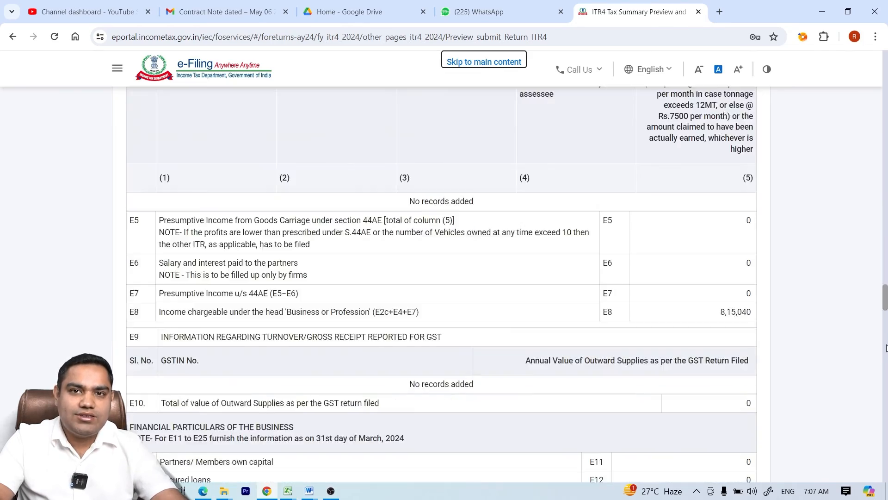
pyautogui.scroll(-20, 885, 350)
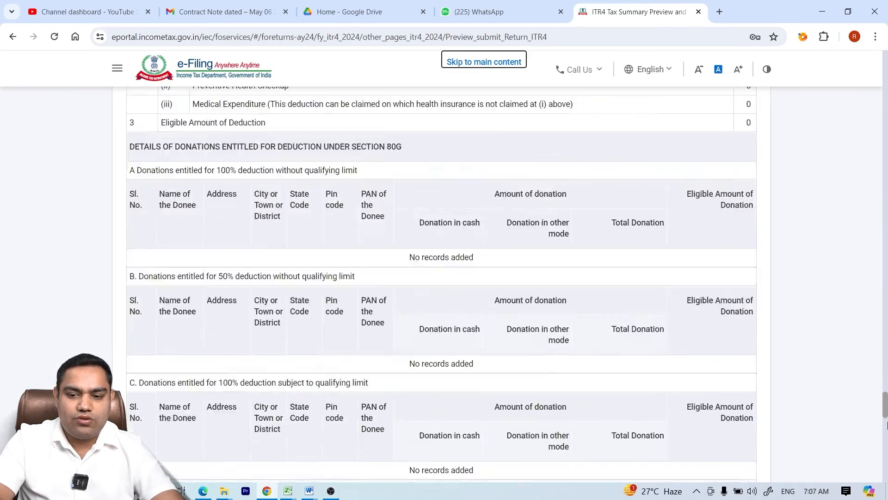
pyautogui.click(745, 418)
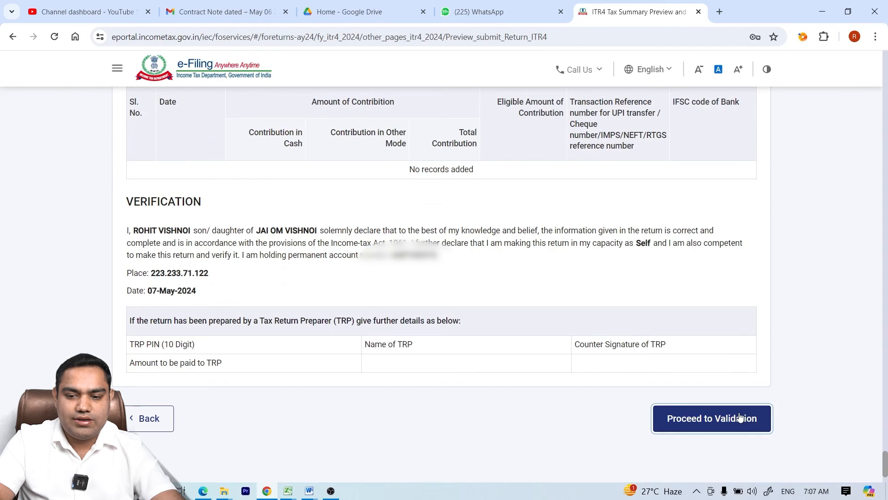